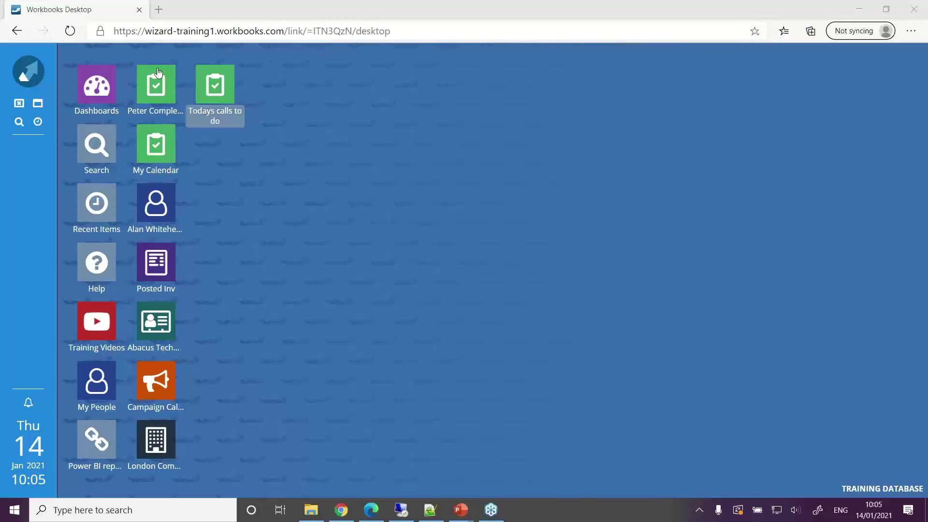
Open customer quotation QTE-18 from the customer quotations list
left_click(29, 70)
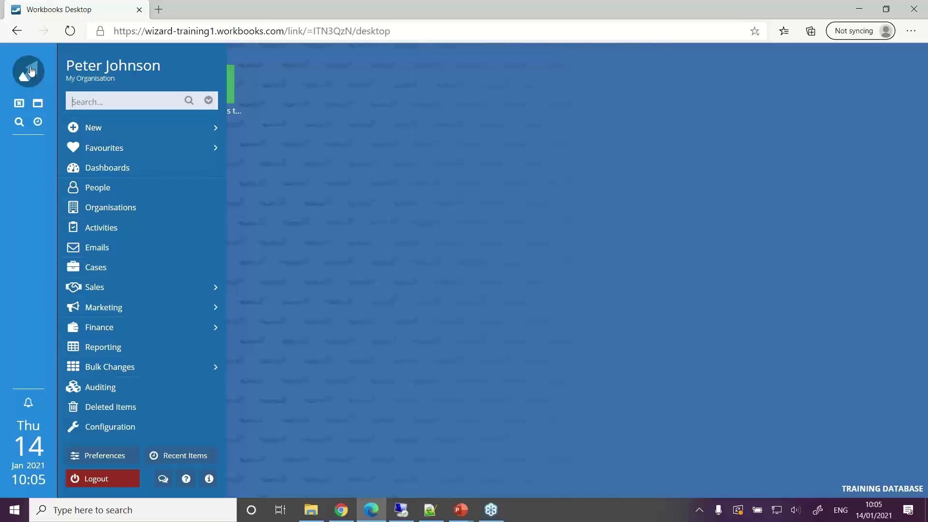
mouse_move(184, 284)
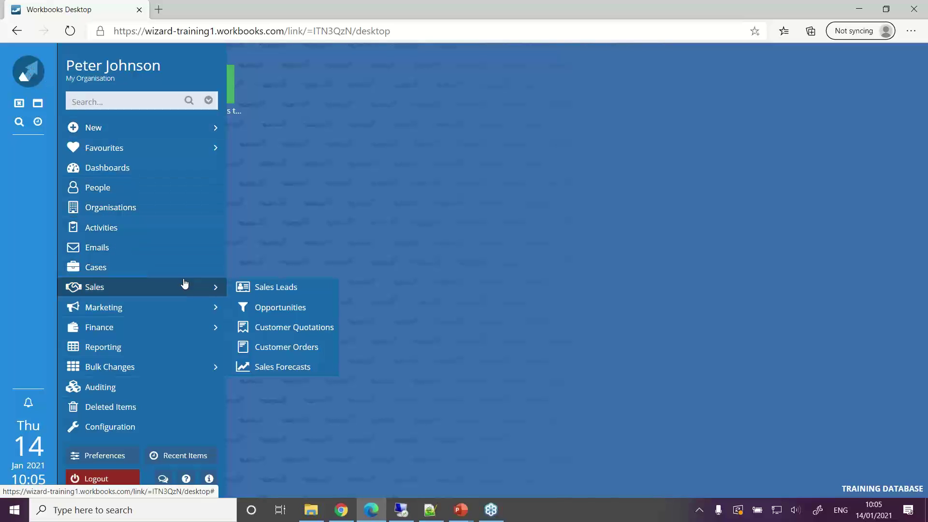
left_click(273, 325)
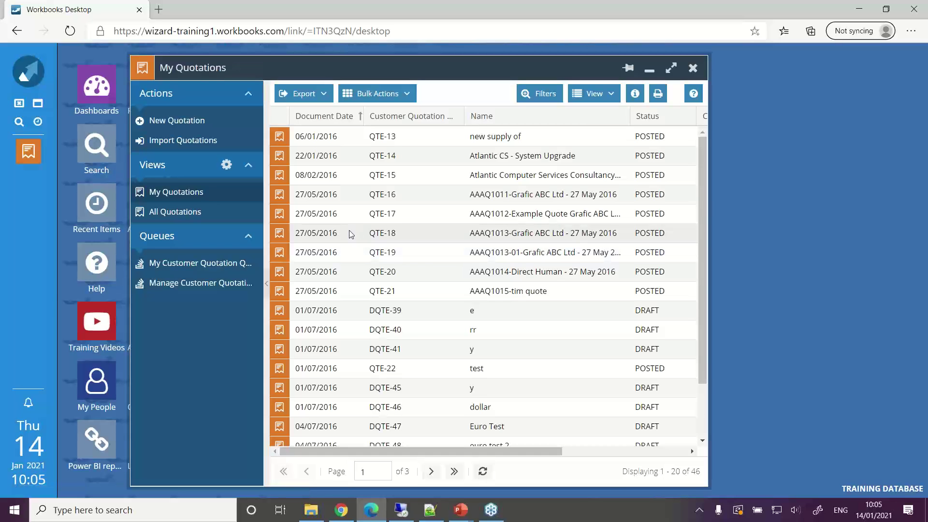
left_click(387, 234)
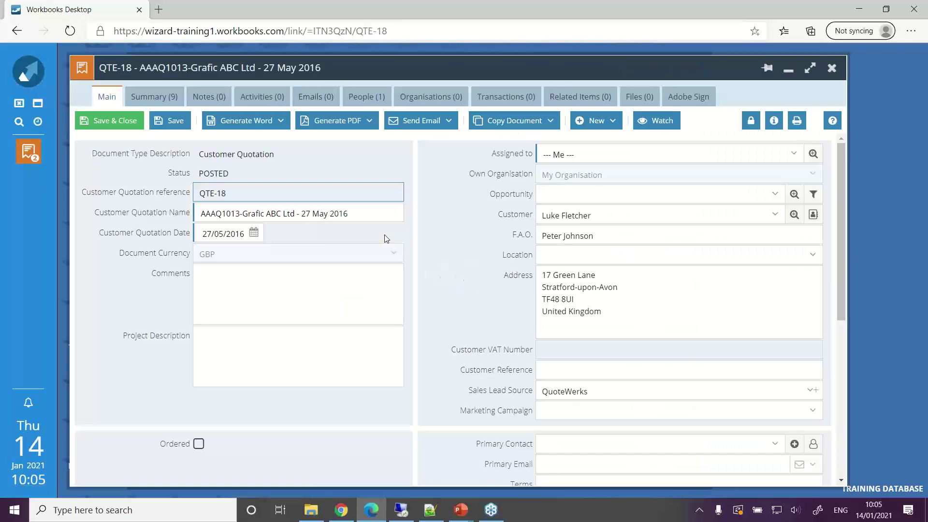
Expand the quotation's Analysis section and review its sales value, cost, margin and discount figures above the line items
left_click_drag(837, 234, 834, 338)
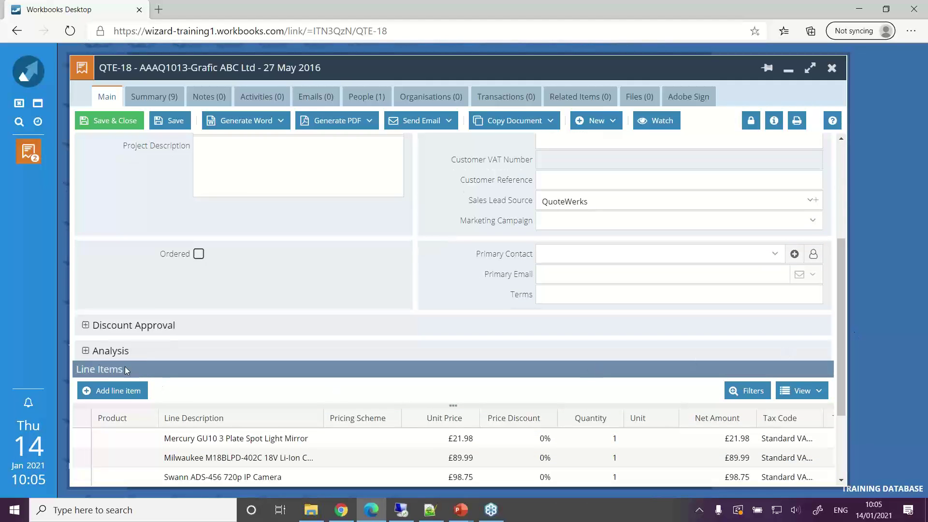
left_click(85, 351)
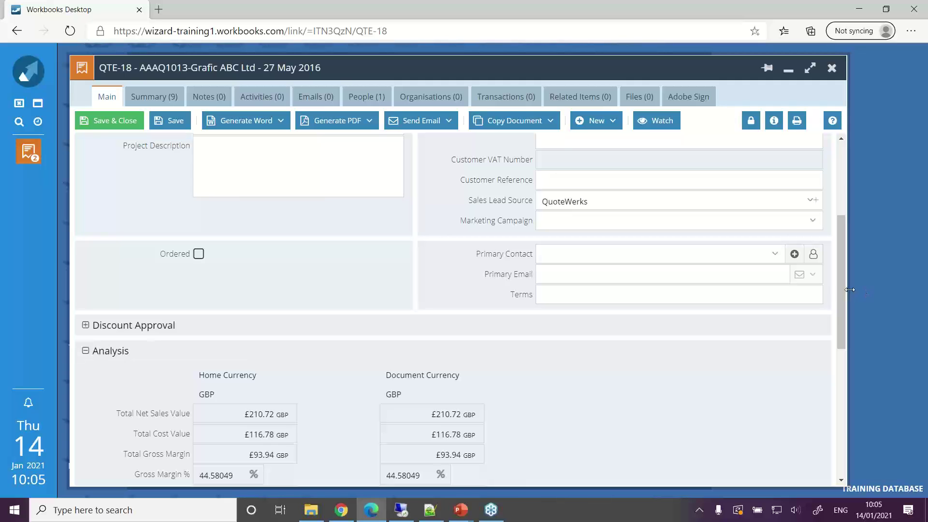
left_click_drag(844, 290, 854, 379)
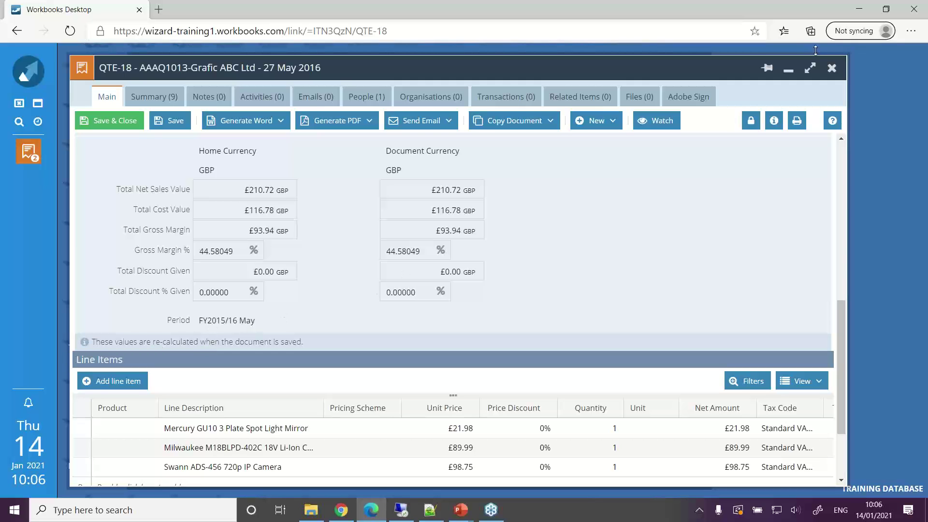
Close quotation QTE-18 and the My Quotations list to return to the empty desktop
left_click_drag(730, 65, 740, 61)
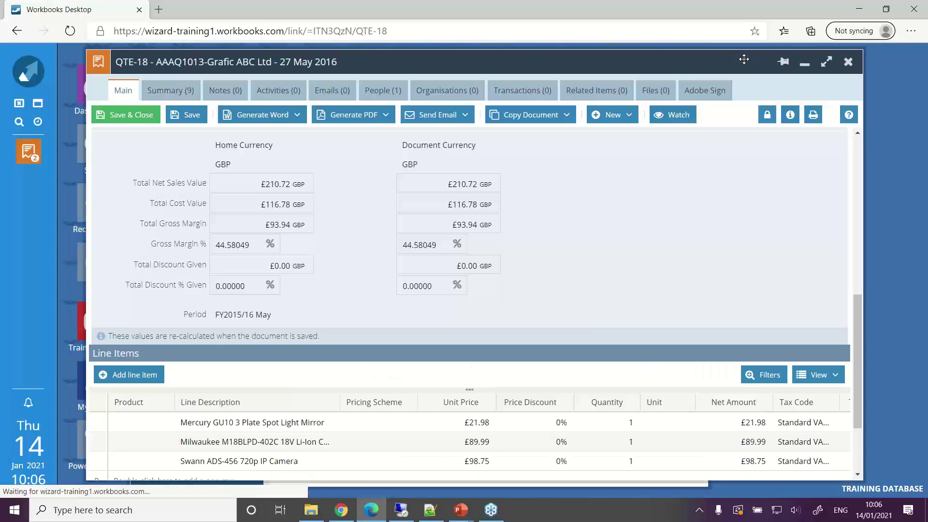
left_click(849, 63)
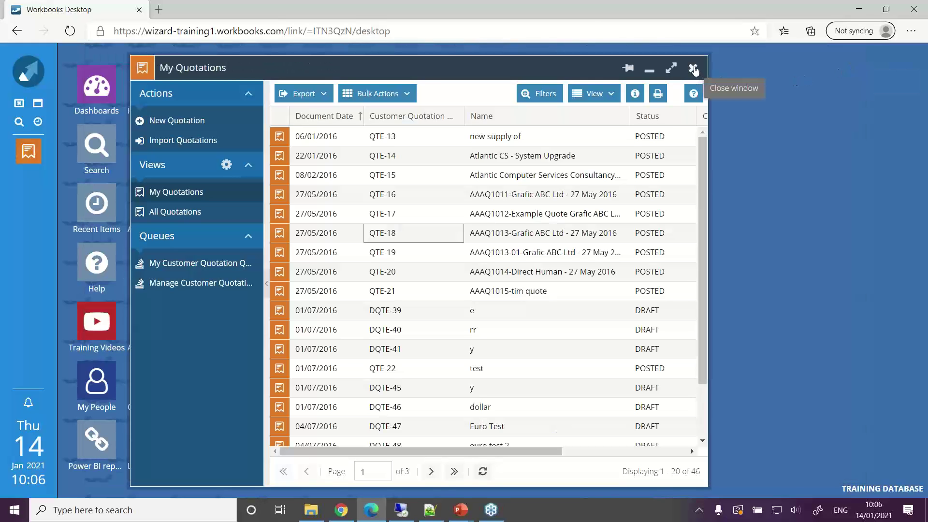
left_click_drag(549, 67, 624, 61)
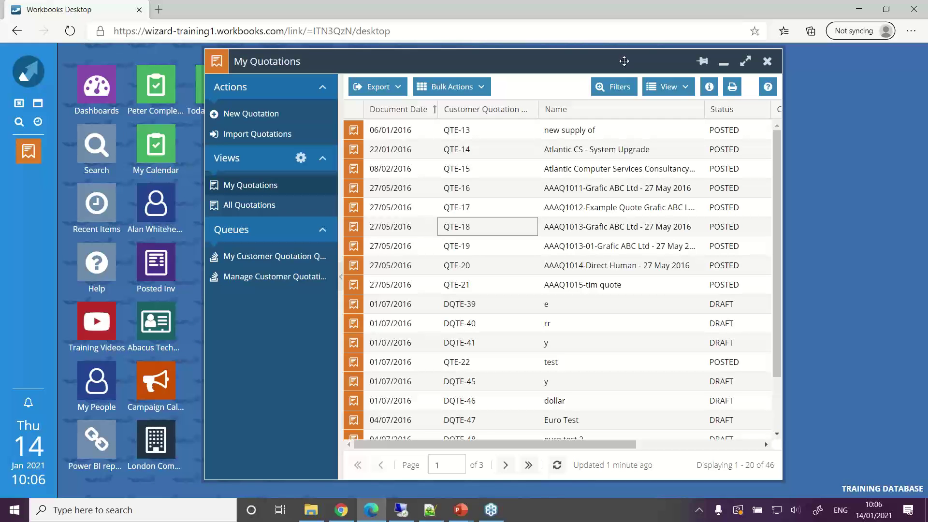
left_click(769, 62)
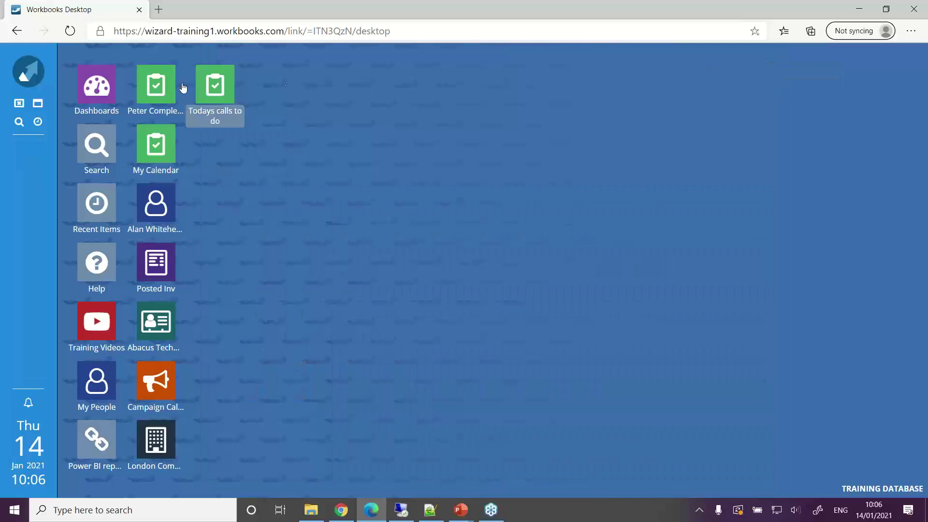
Try to create a new customer order of the standard Customer Order type
left_click(32, 68)
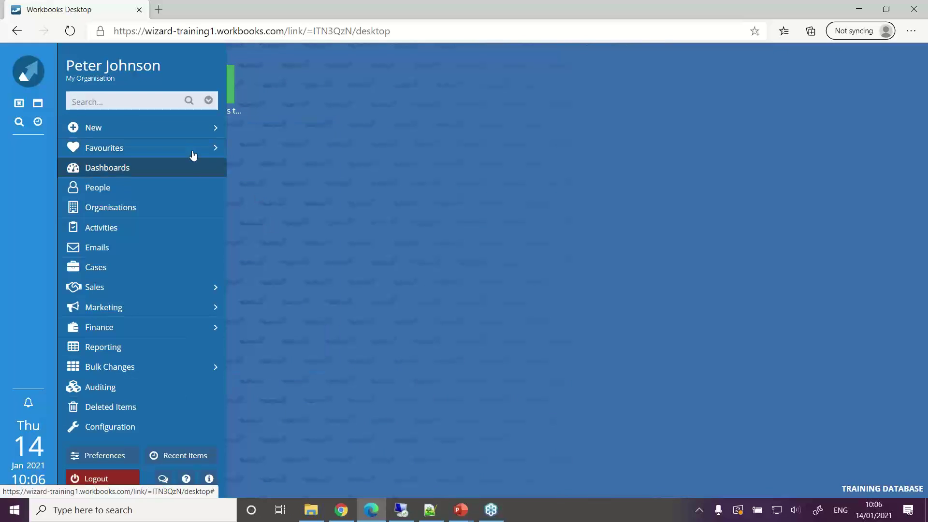
mouse_move(177, 131)
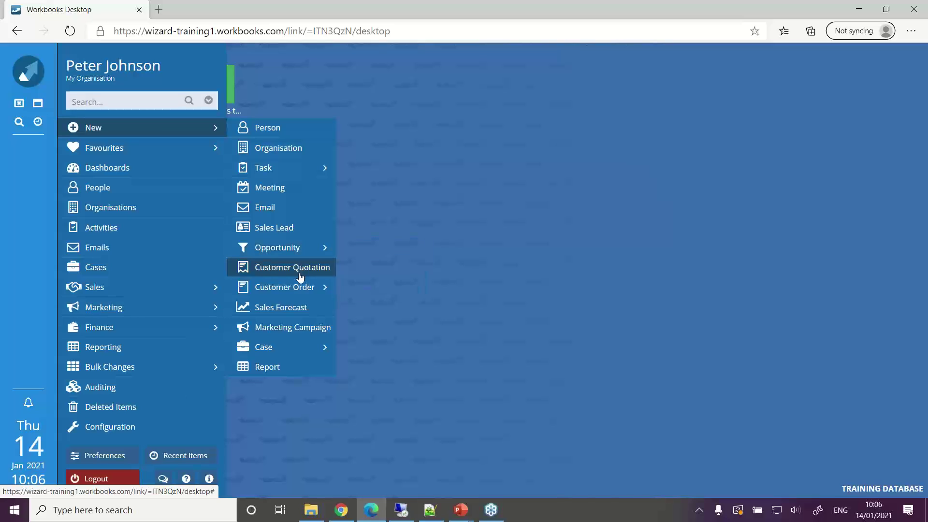
mouse_move(305, 288)
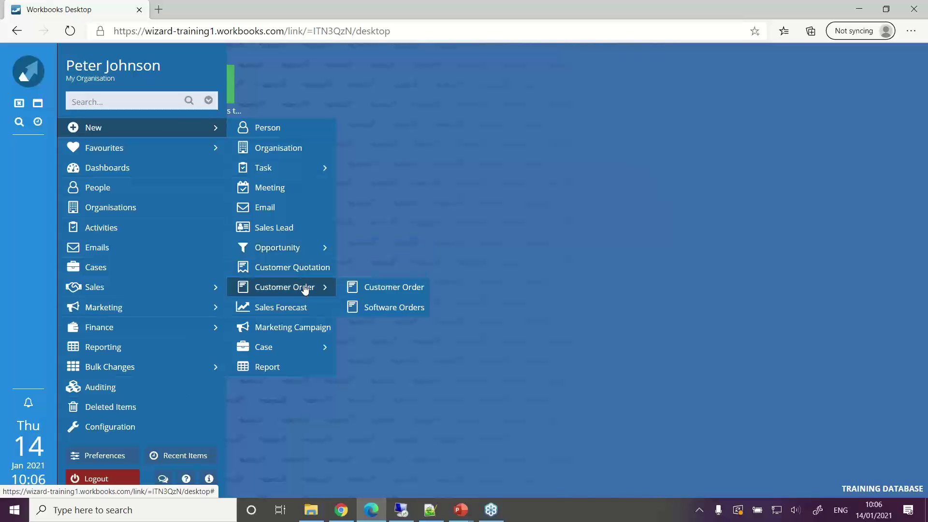
left_click(361, 293)
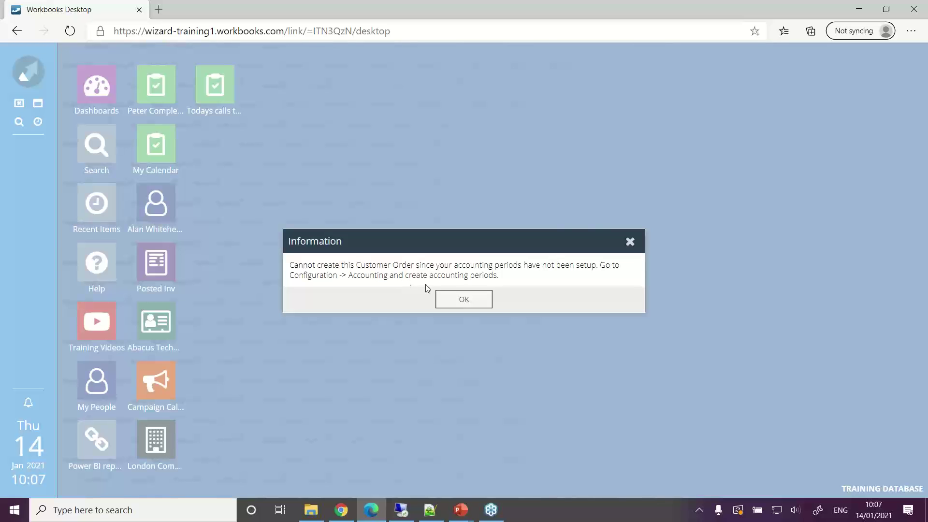
left_click(459, 298)
Open the Accounting Periods list in the system's accounting configuration
left_click(33, 80)
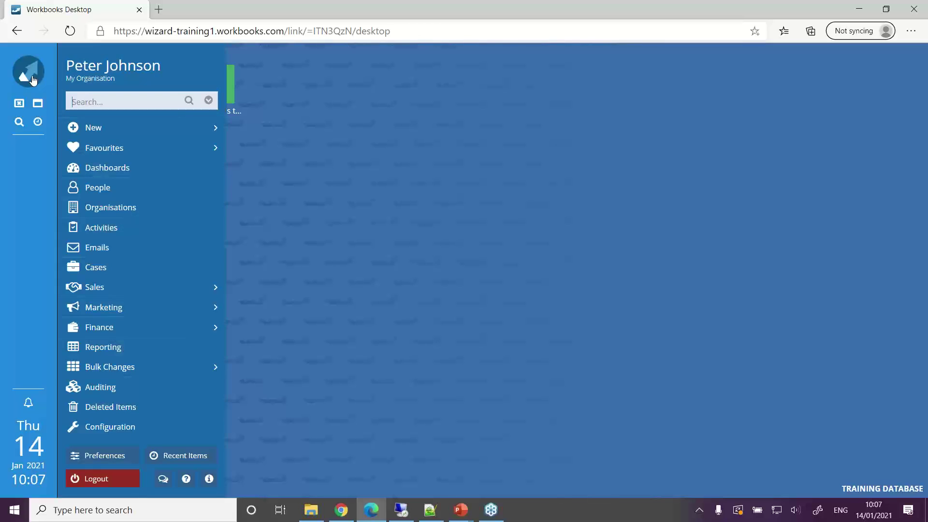
left_click(127, 434)
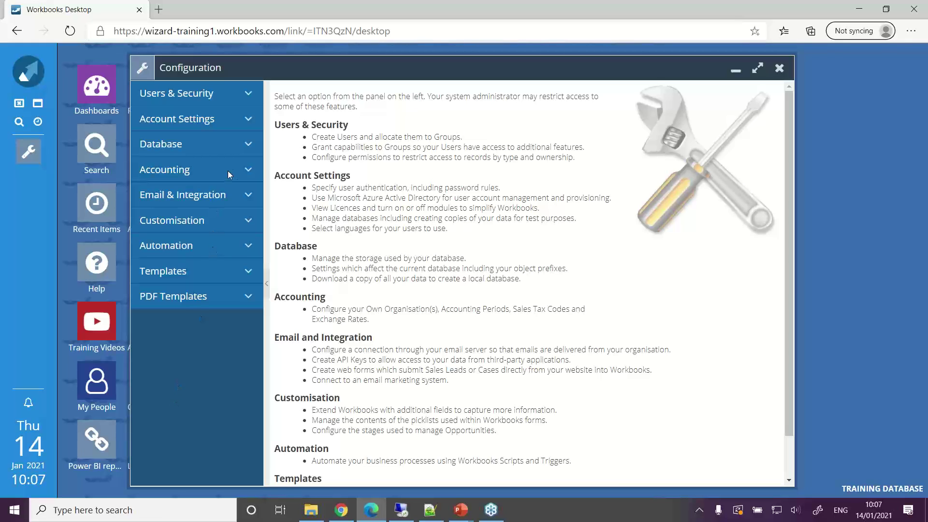
left_click(215, 172)
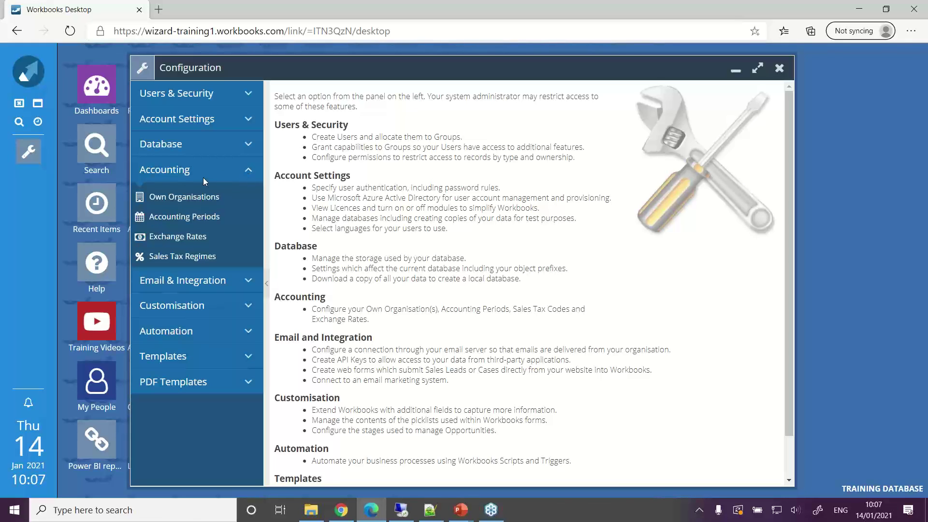
left_click(188, 217)
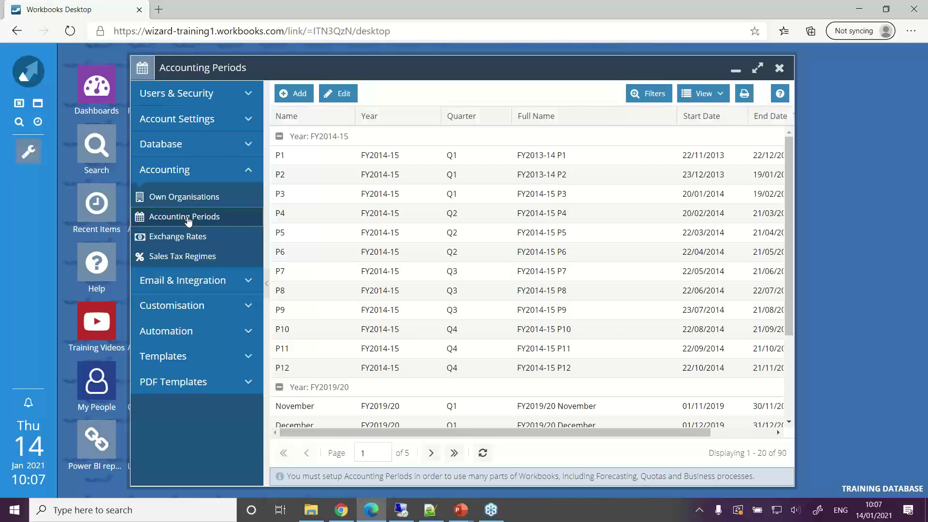
Page through the accounting periods to check which financial years are set up, and sort the list by year in descending order
left_click(457, 453)
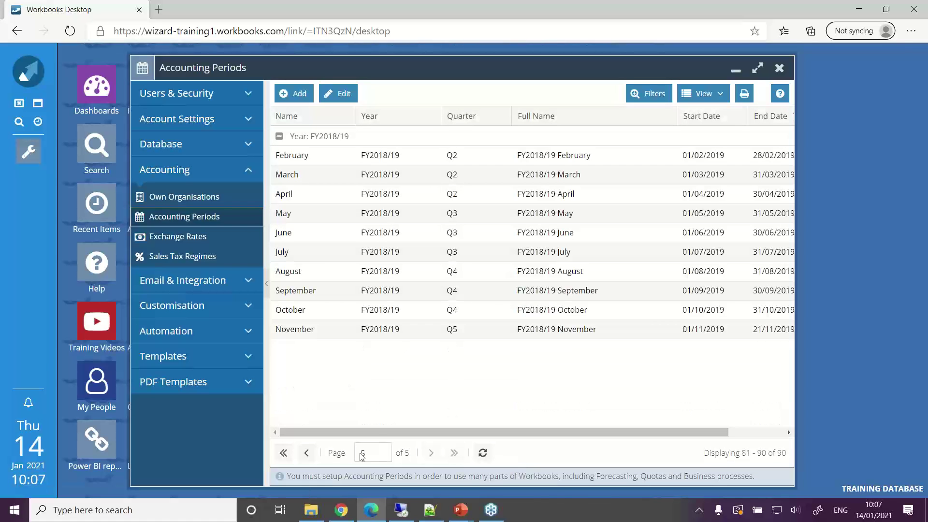
left_click(307, 453)
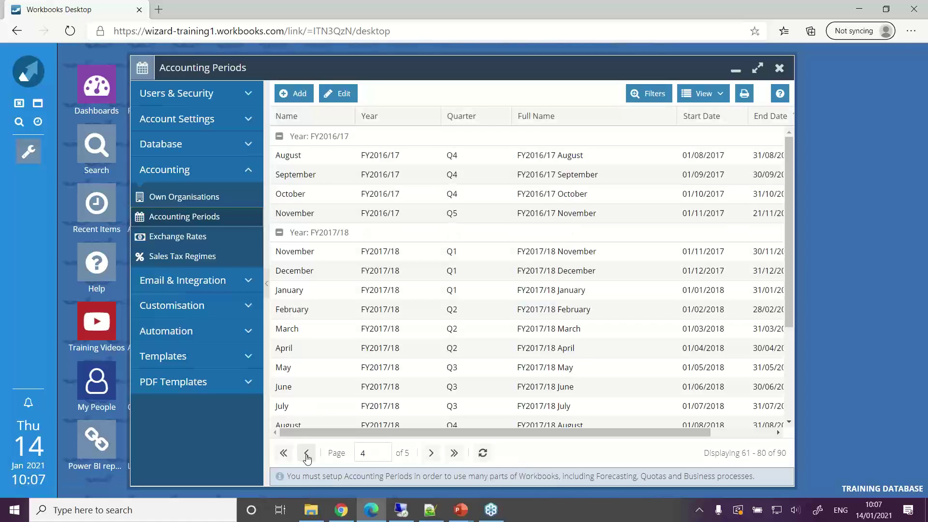
left_click(431, 453)
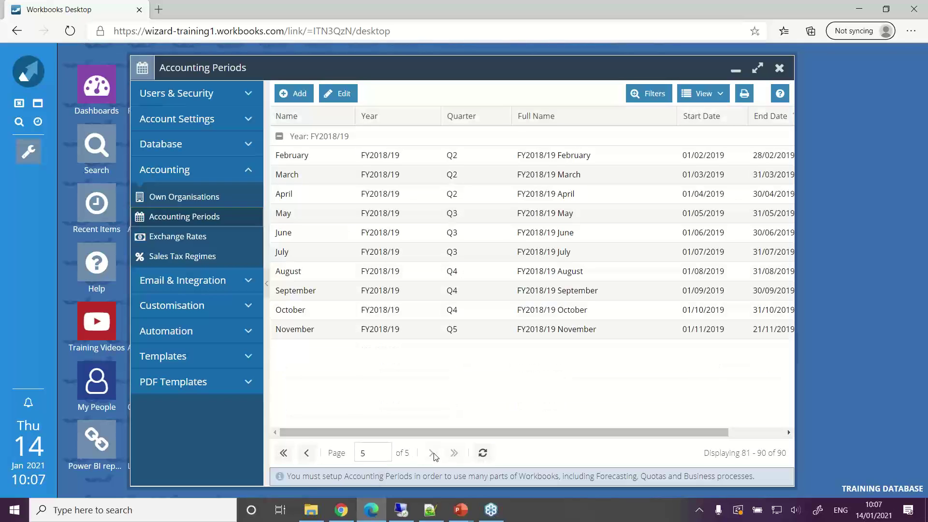
left_click(306, 453)
left_click(307, 453)
left_click(307, 453)
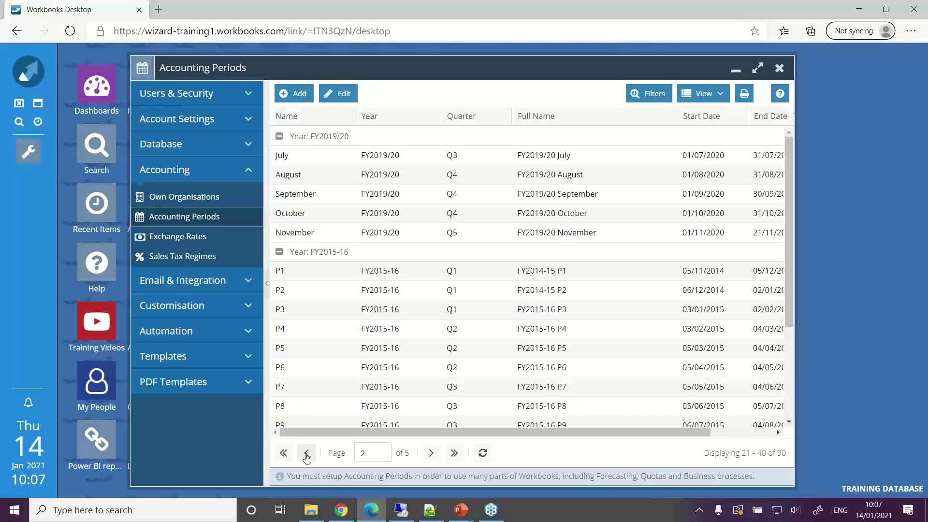
left_click(306, 453)
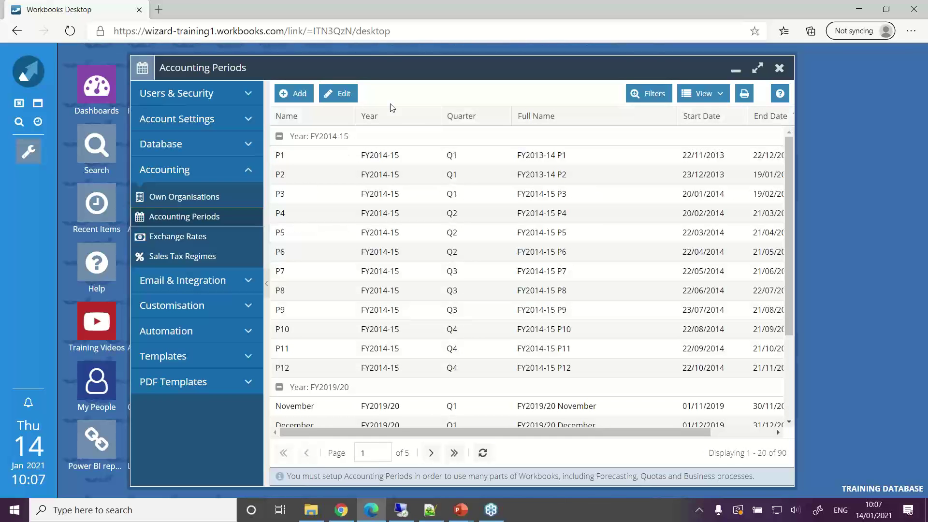
left_click(391, 117)
left_click(390, 116)
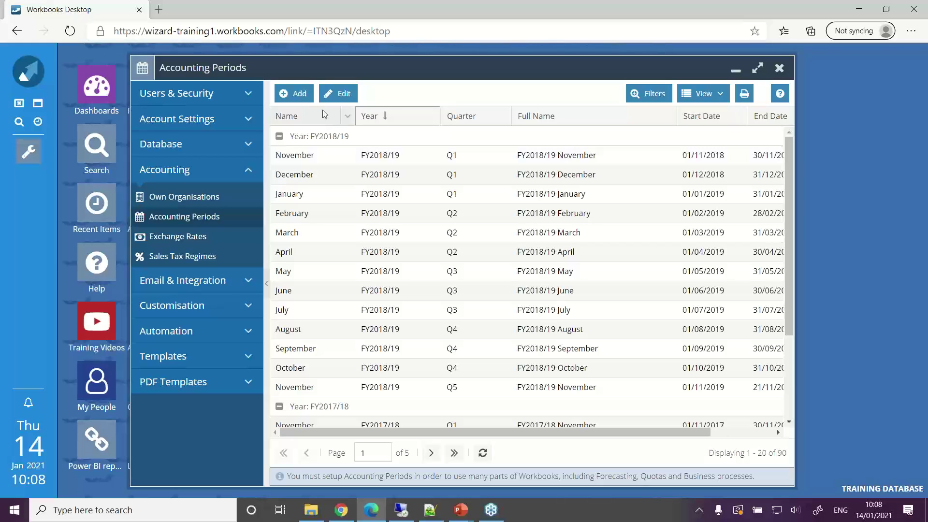
Create accounting periods for FY2020/21 from 22/11/2020 to 21/11/2021 using the Calendar Months period style
left_click(297, 95)
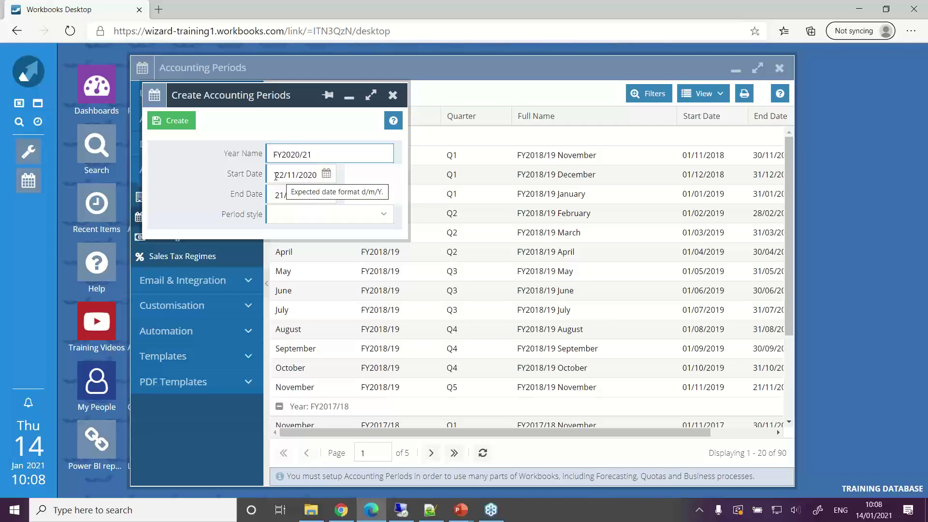
left_click_drag(275, 176, 327, 206)
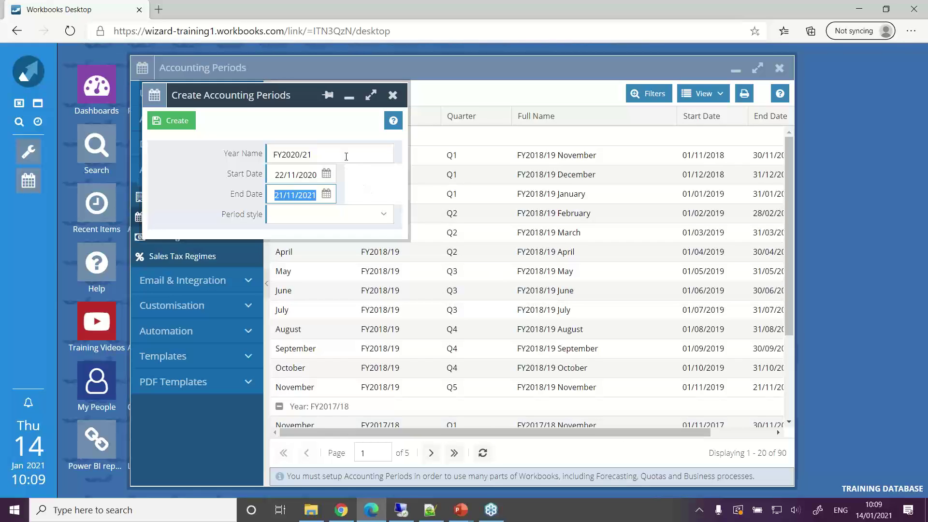
left_click_drag(344, 155, 267, 155)
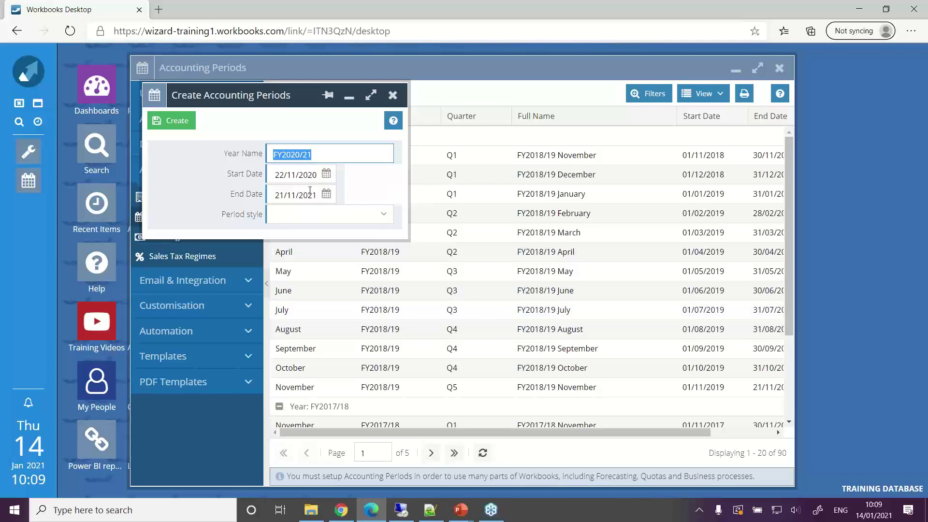
left_click(384, 216)
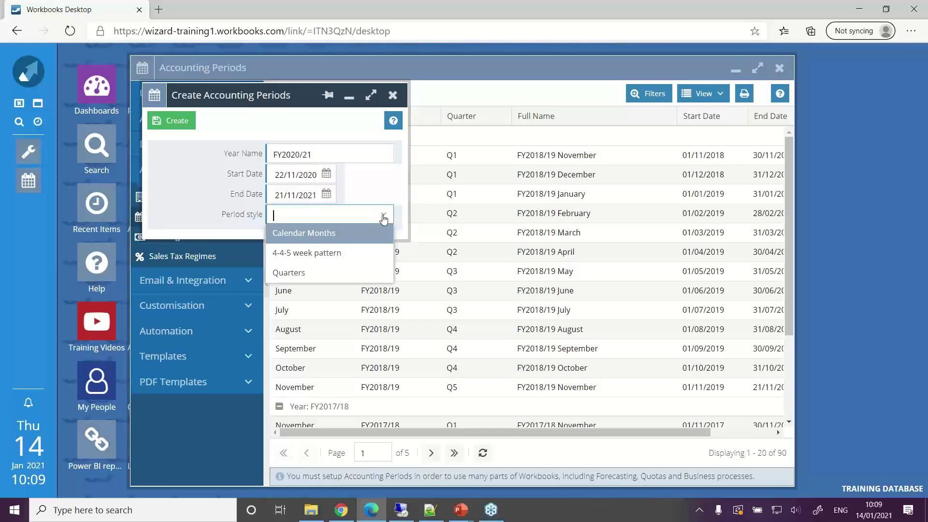
left_click(329, 236)
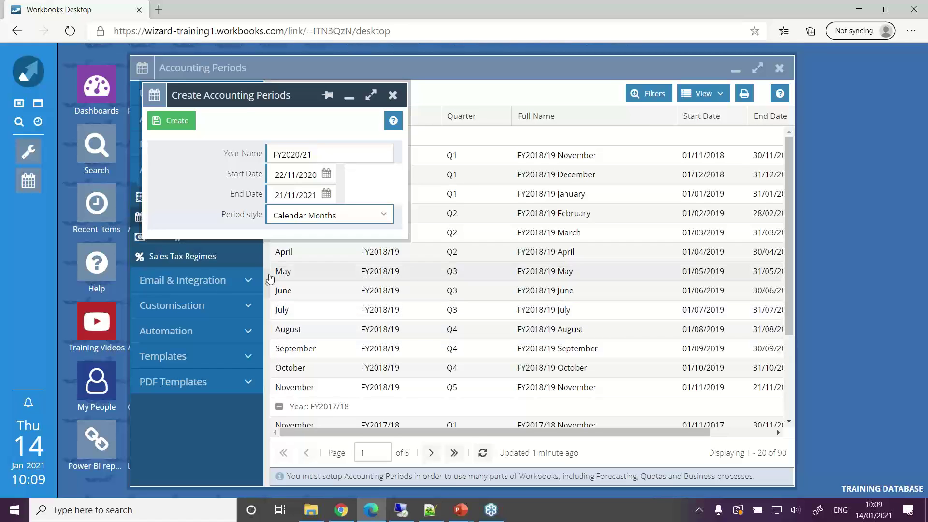
left_click(188, 127)
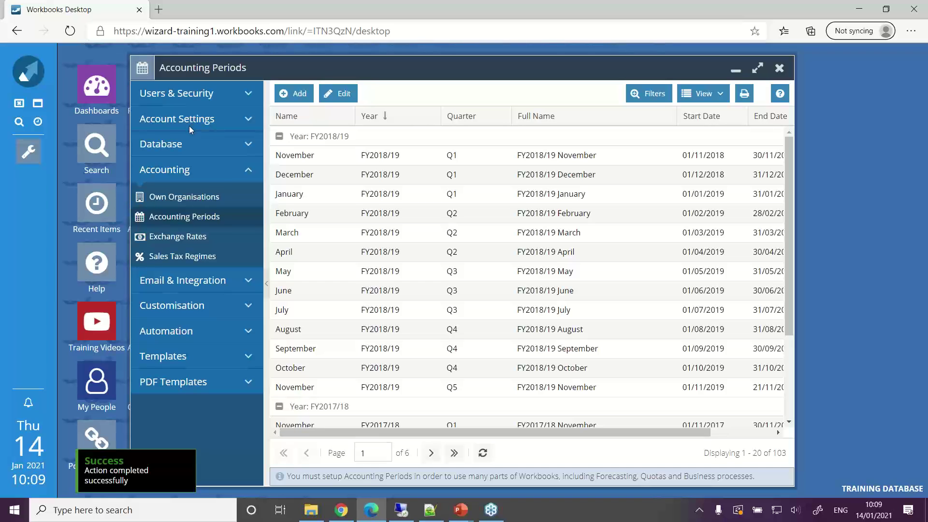
Re-sort the accounting periods by year and look through the first and last pages for the new financial year
left_click(387, 125)
left_click(387, 125)
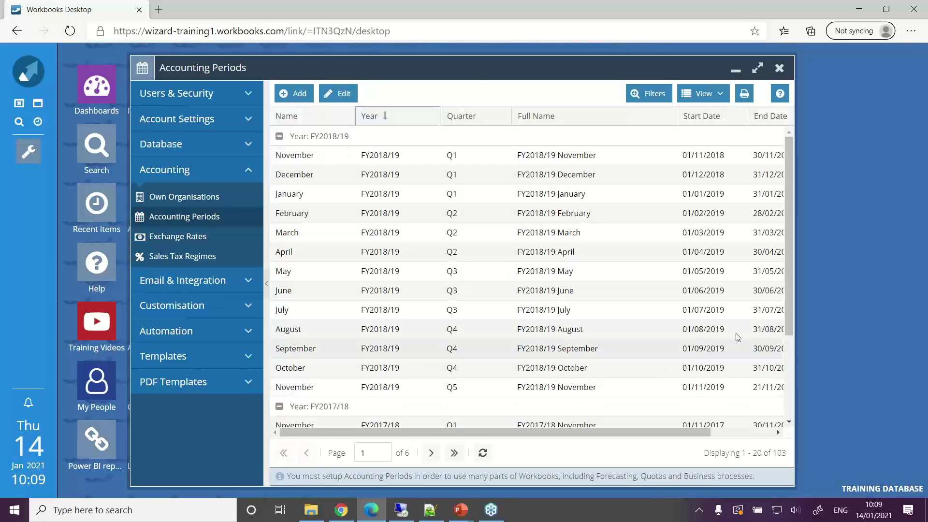
left_click_drag(789, 279, 787, 387)
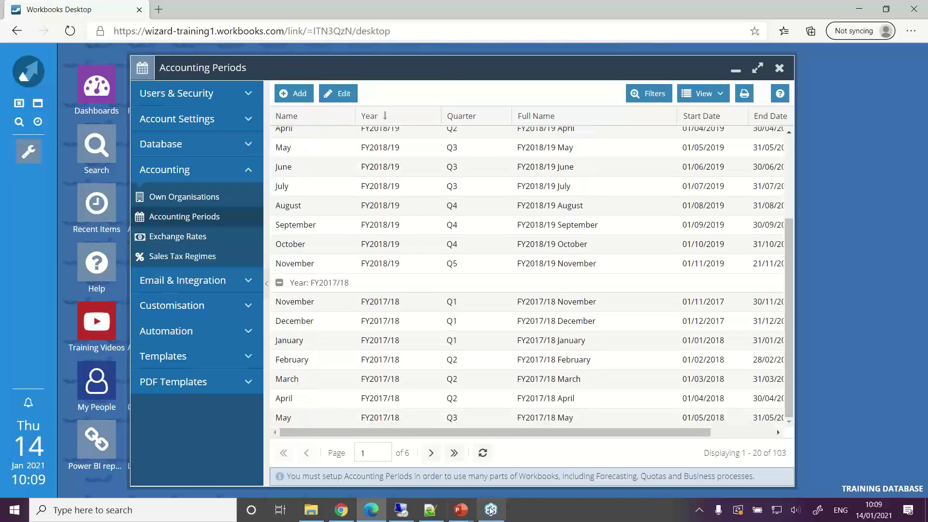
left_click(454, 453)
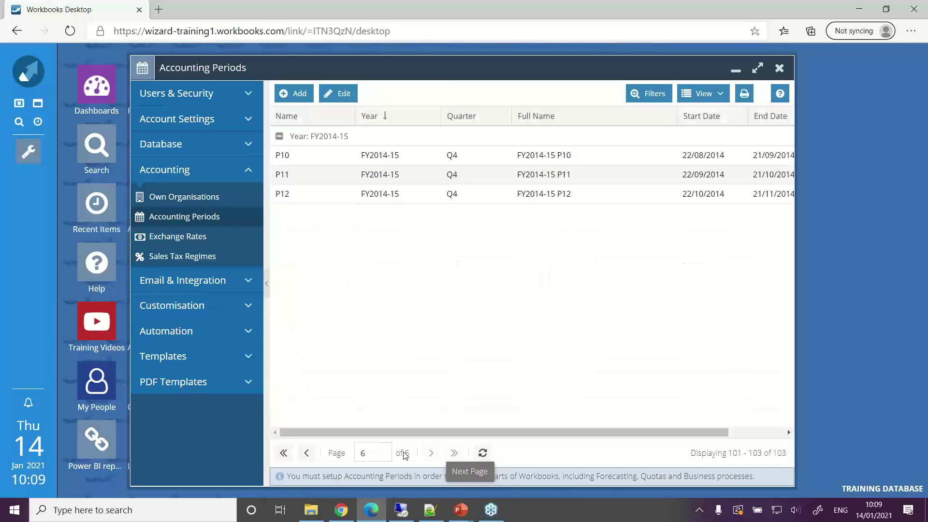
left_click(306, 453)
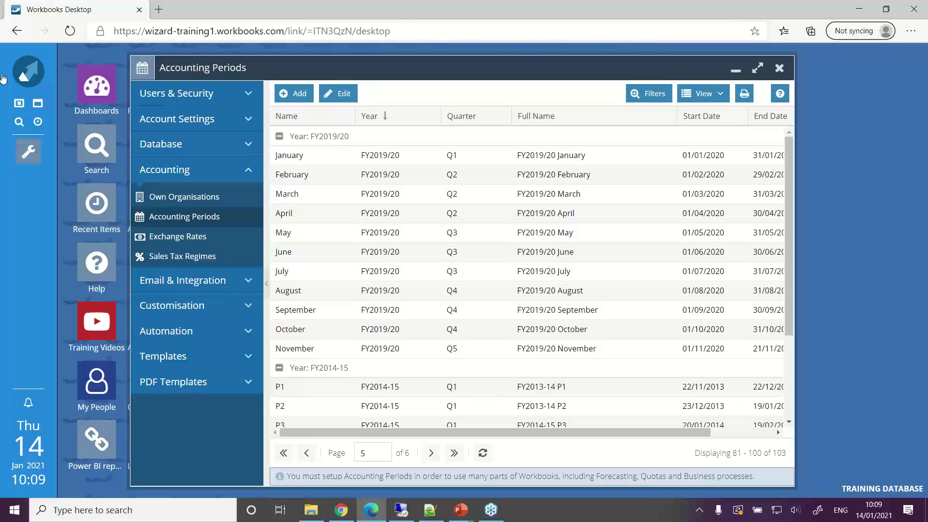
left_click(38, 79)
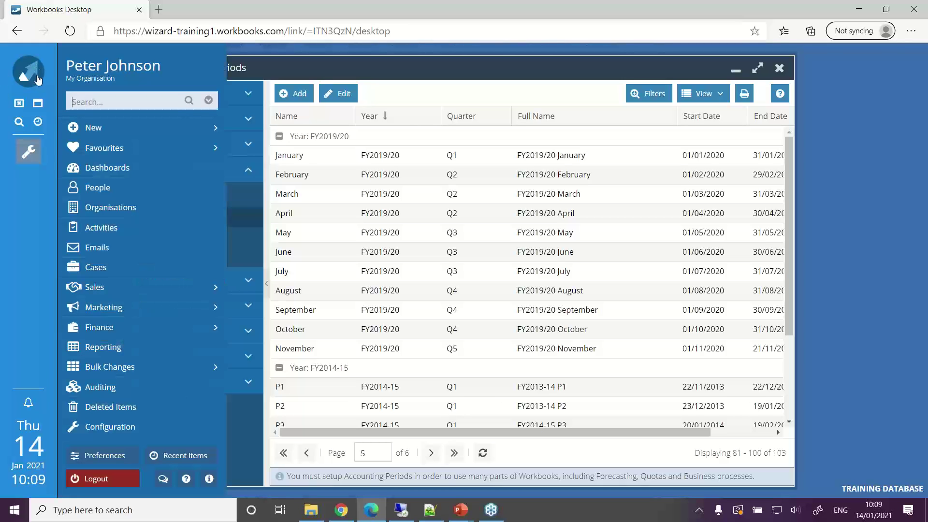
left_click(172, 148)
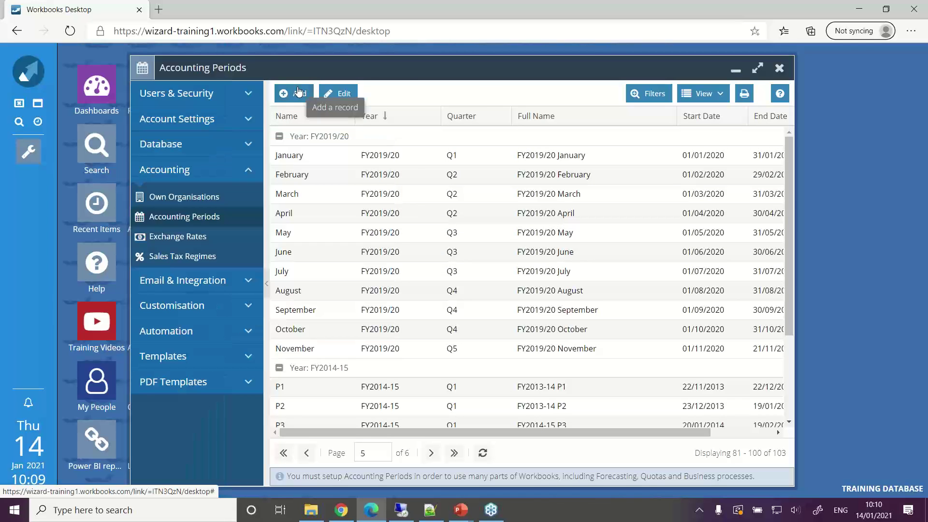
Create accounting periods for FY2021/22 from 22/11/2021 to 21/11/2022 using the Calendar Months period style
left_click(298, 93)
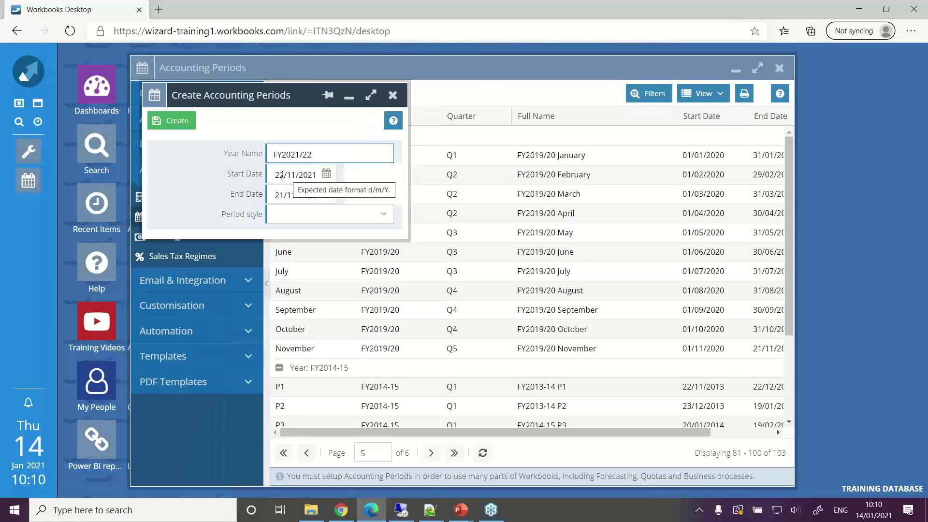
left_click_drag(274, 174, 320, 175)
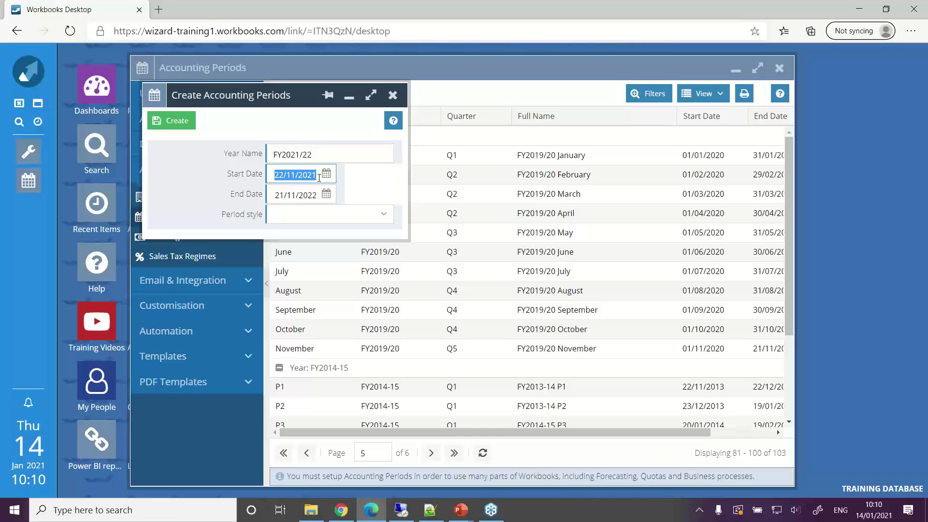
left_click_drag(274, 195, 315, 205)
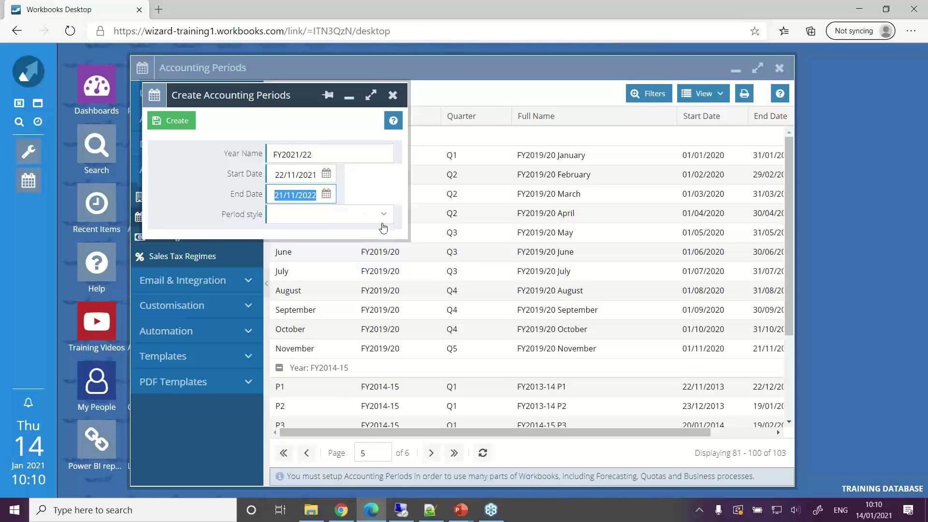
left_click(384, 215)
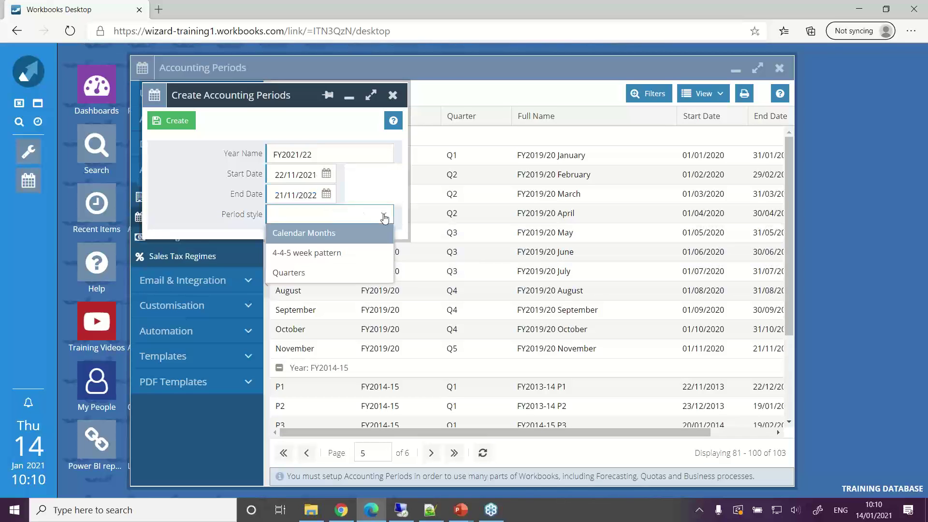
left_click(300, 234)
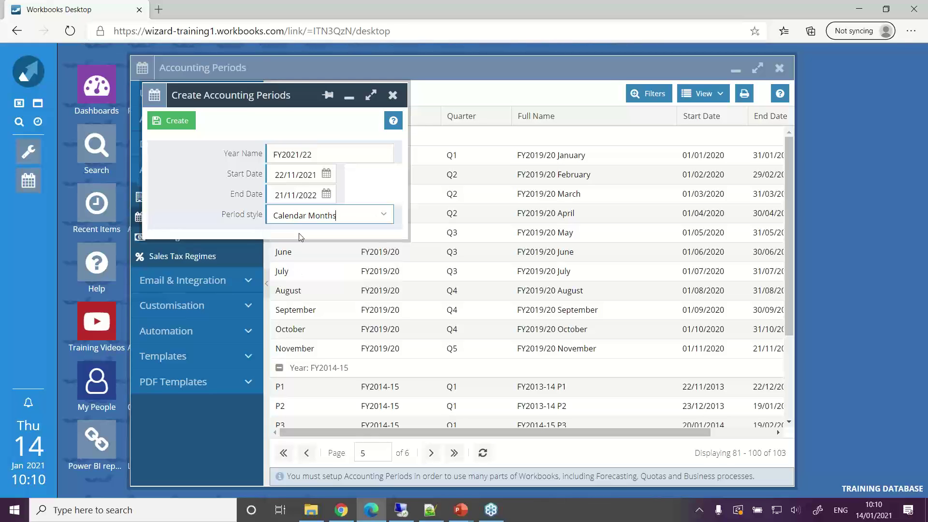
left_click(185, 123)
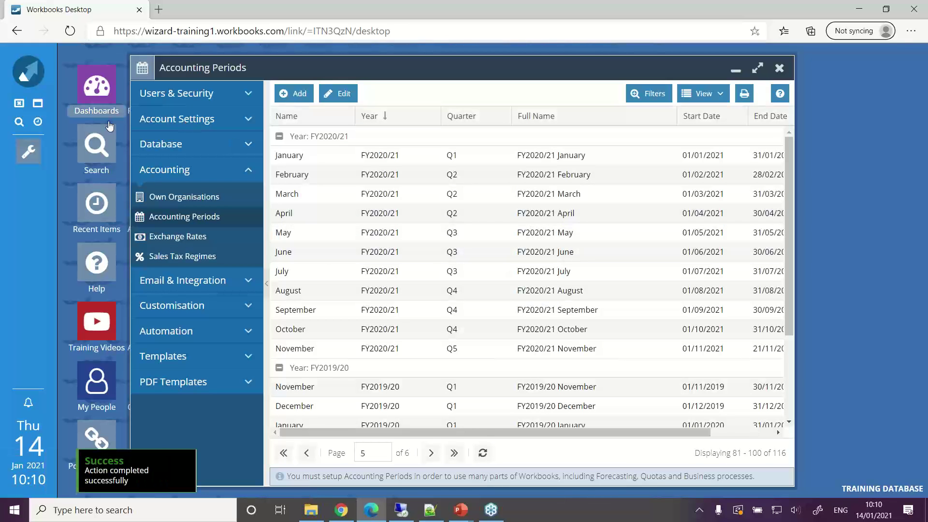
Start a new customer order of the standard Customer Order type
left_click(29, 70)
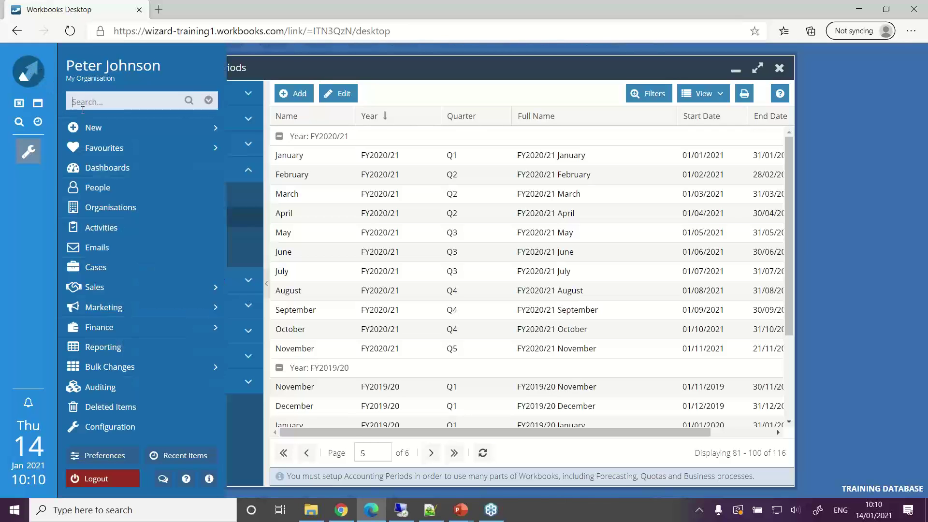
mouse_move(105, 133)
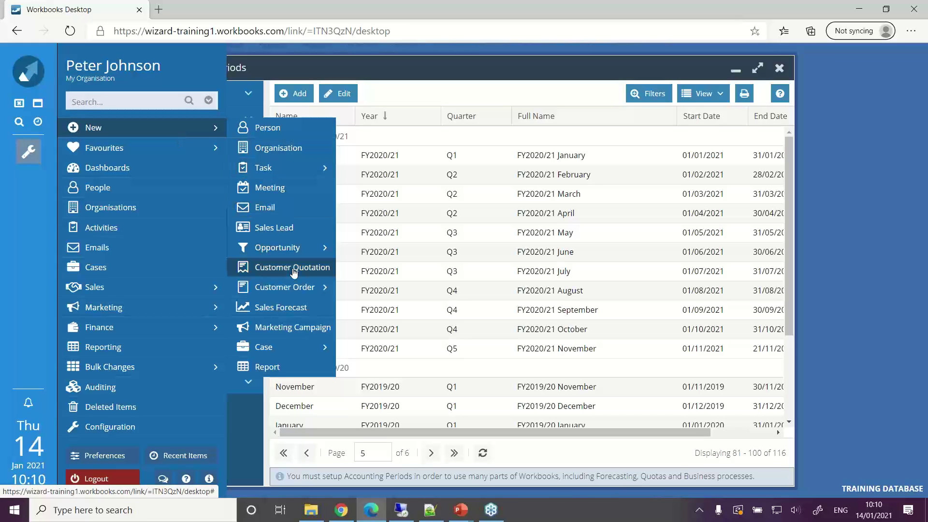
mouse_move(308, 289)
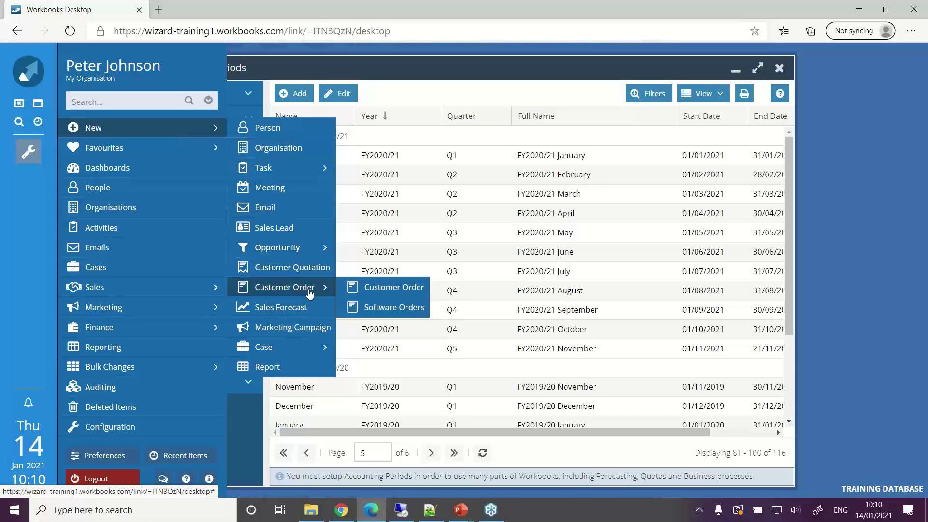
left_click(375, 288)
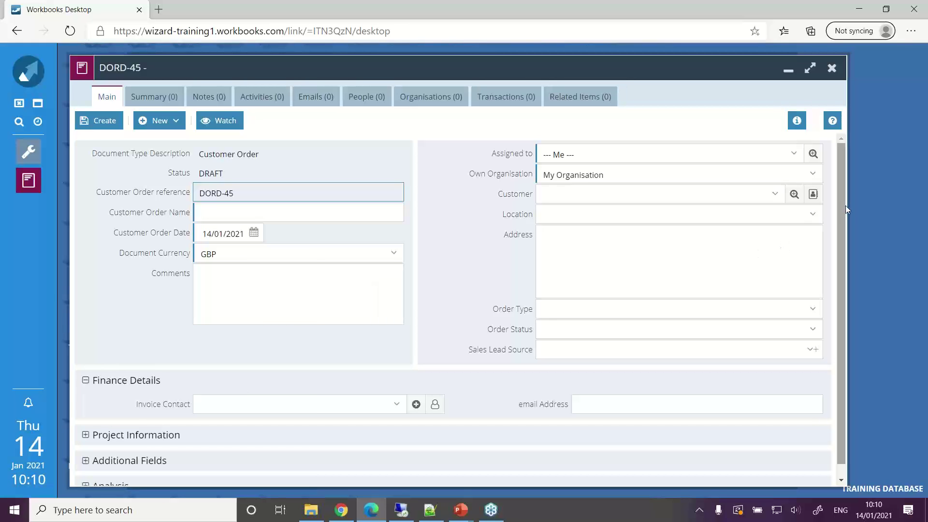
Expand the new order's Analysis section to check its accounting period, and close the order without saving
left_click_drag(842, 208, 843, 263)
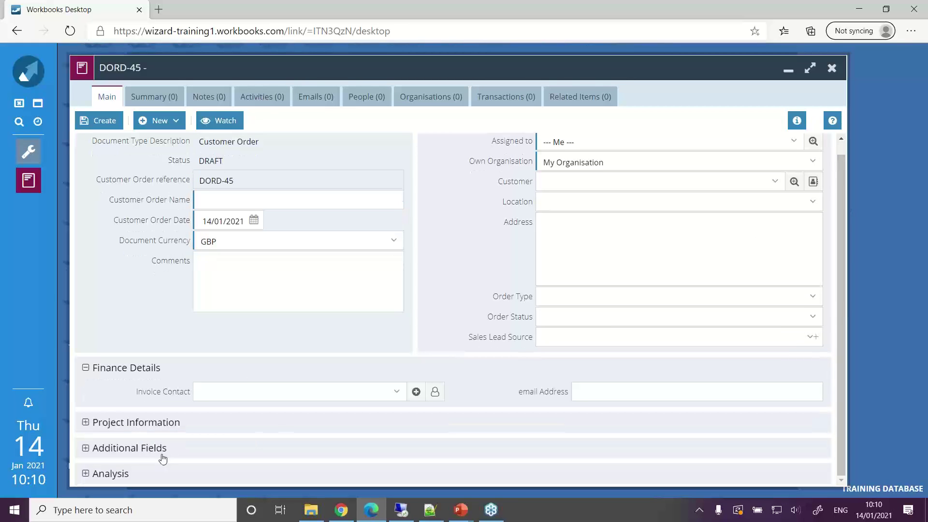
left_click(88, 476)
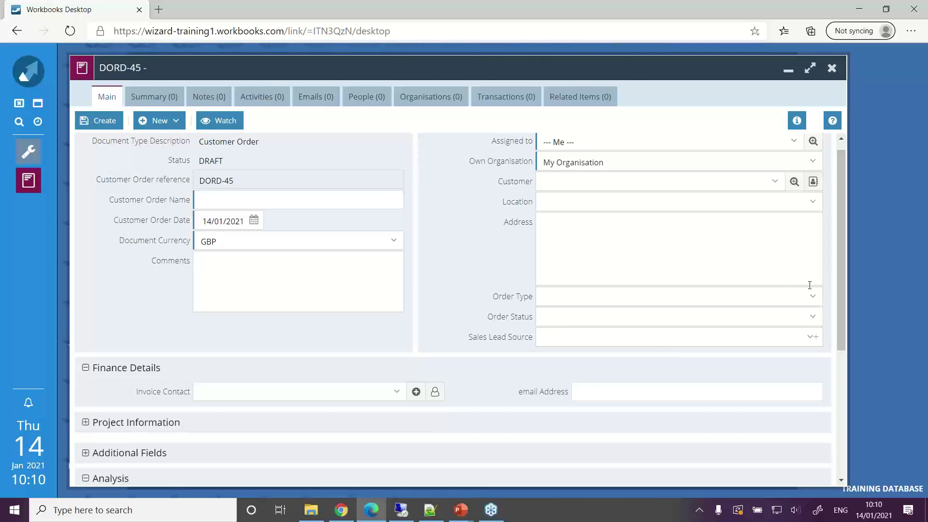
left_click_drag(840, 283, 860, 431)
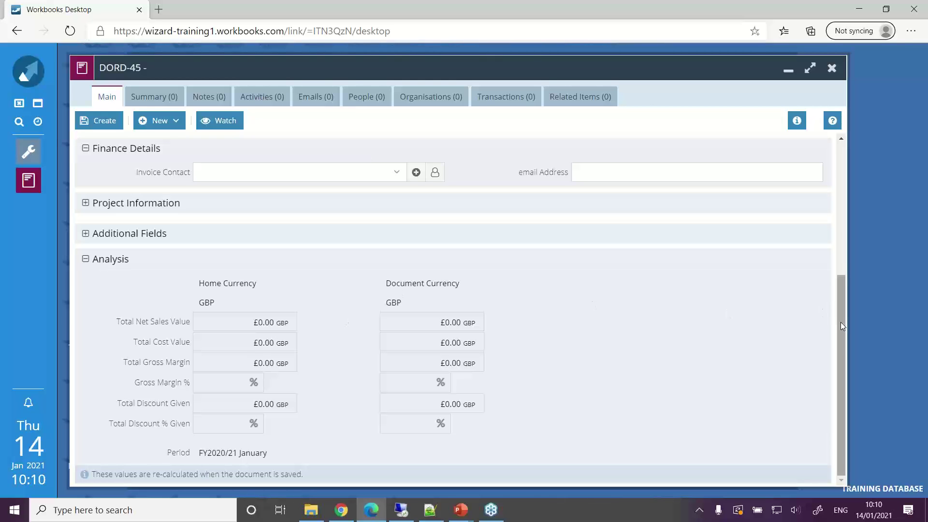
left_click_drag(840, 322, 832, 156)
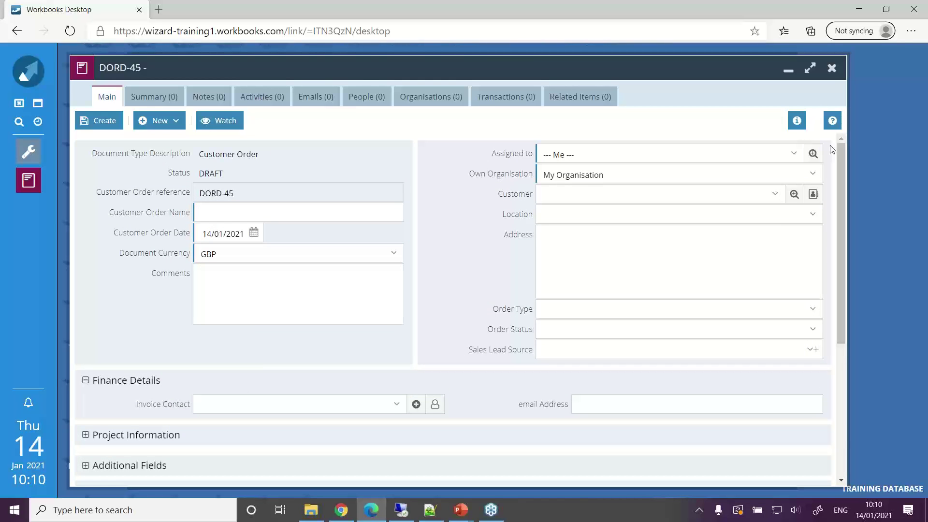
left_click(832, 68)
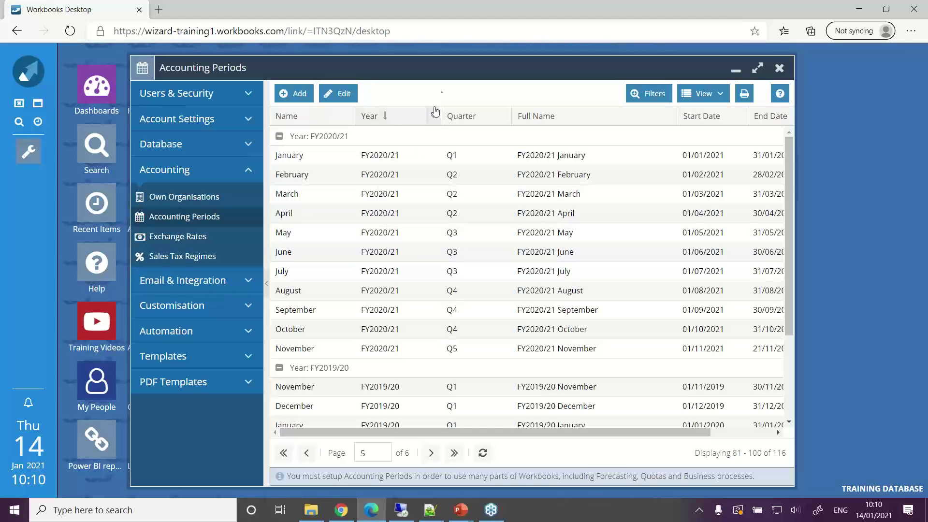
Close the Accounting Periods window to return to the empty desktop
left_click_drag(455, 75, 483, 74)
left_click_drag(497, 74, 495, 69)
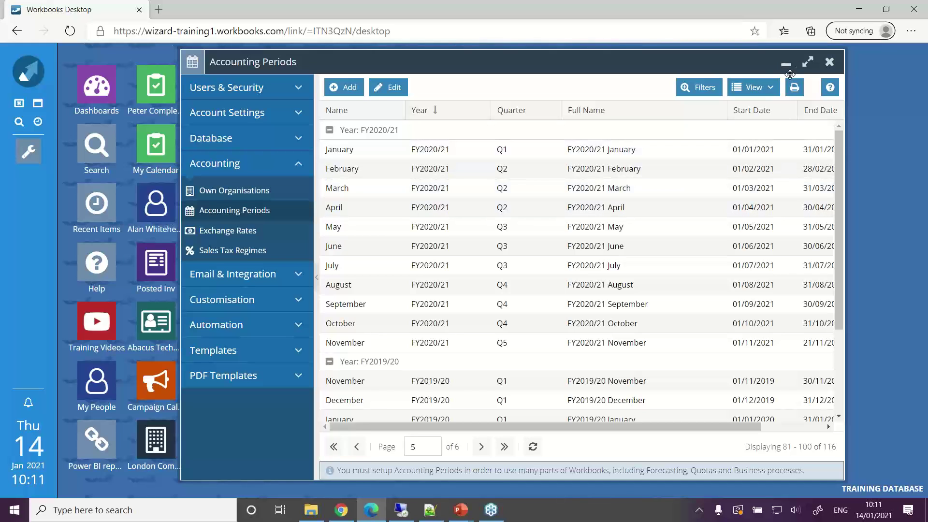
left_click(828, 63)
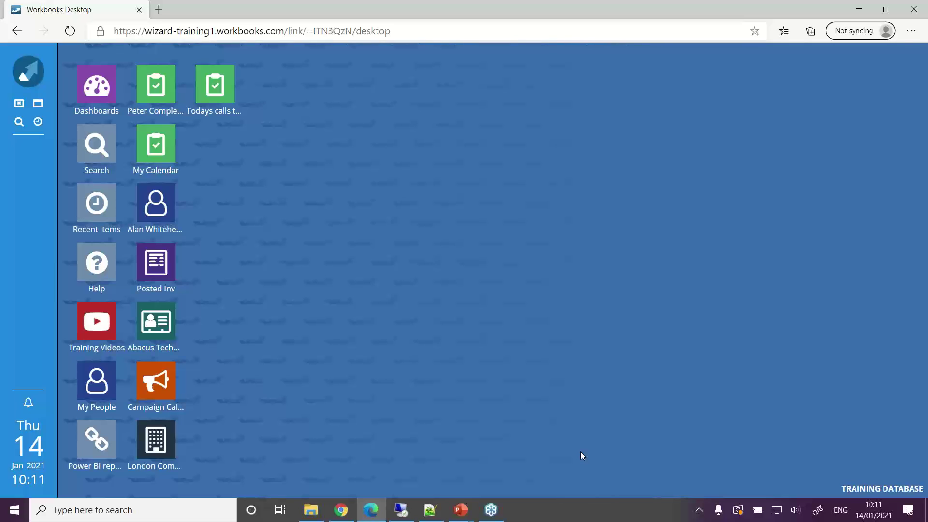
Switch to the running PowerPoint slide show and advance to the Questions slide
mouse_move(462, 516)
left_click(466, 512)
left_click(483, 473)
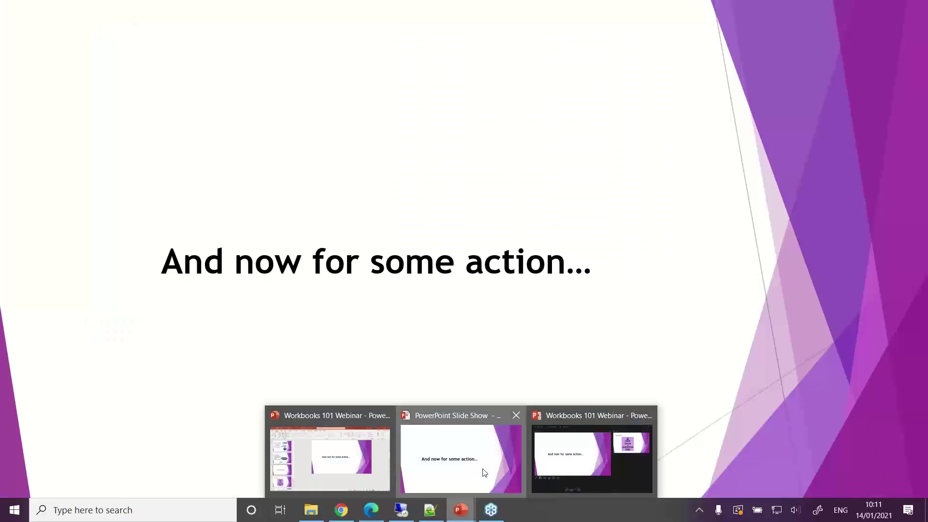
left_click(466, 355)
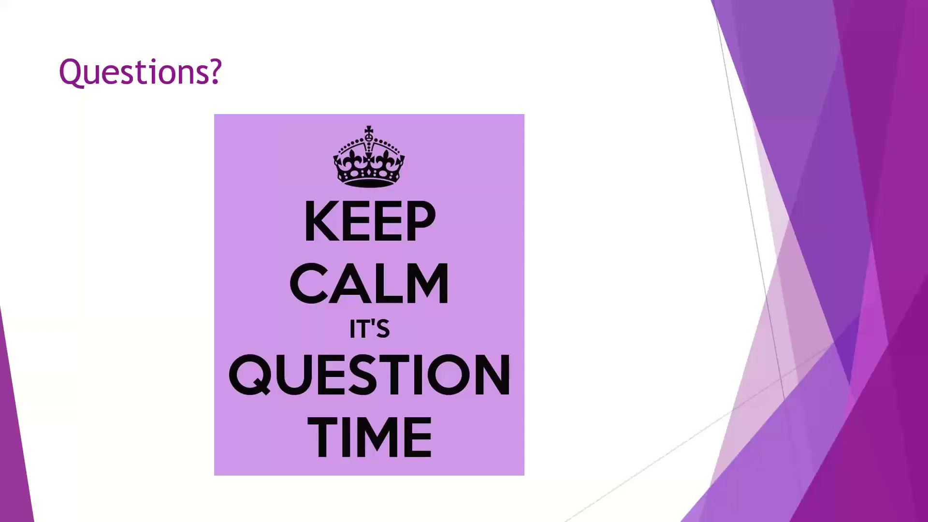
Leave the slide show and switch back to the Workbooks desktop in Microsoft Edge
key("super")
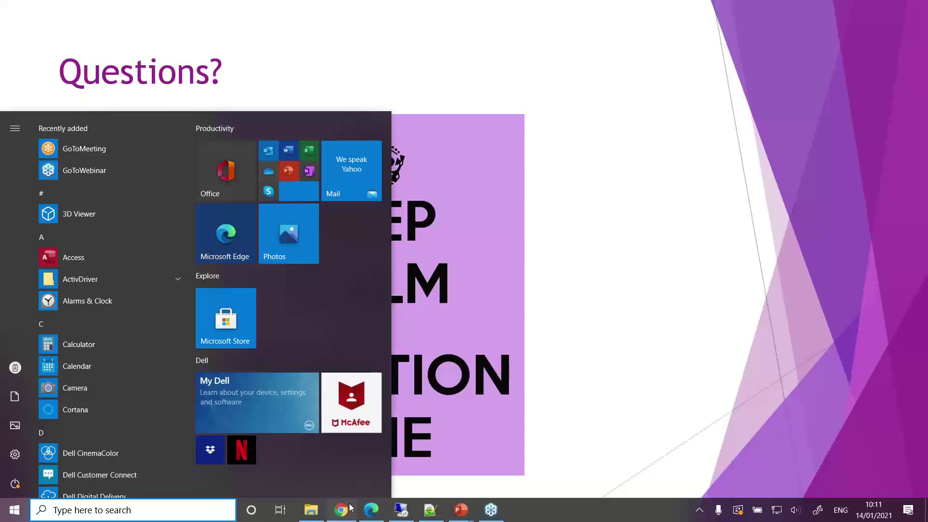
left_click(350, 508)
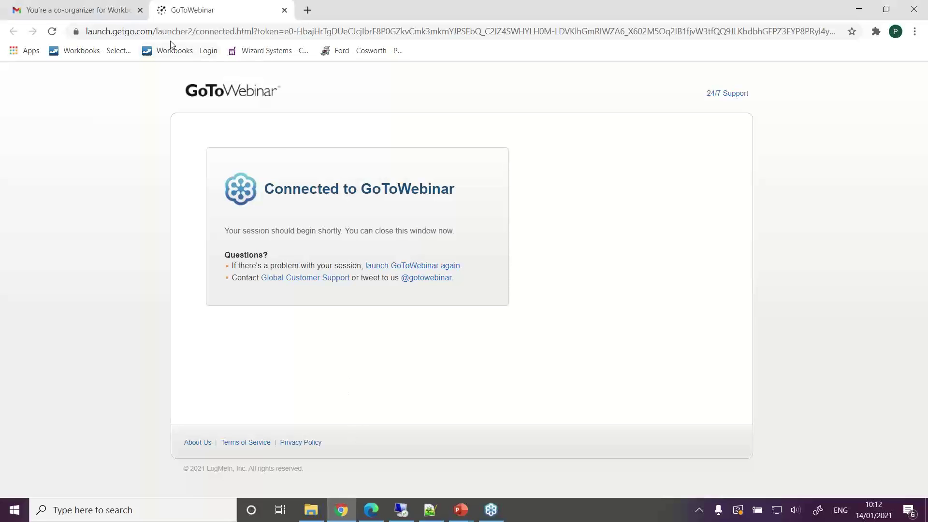
left_click(371, 513)
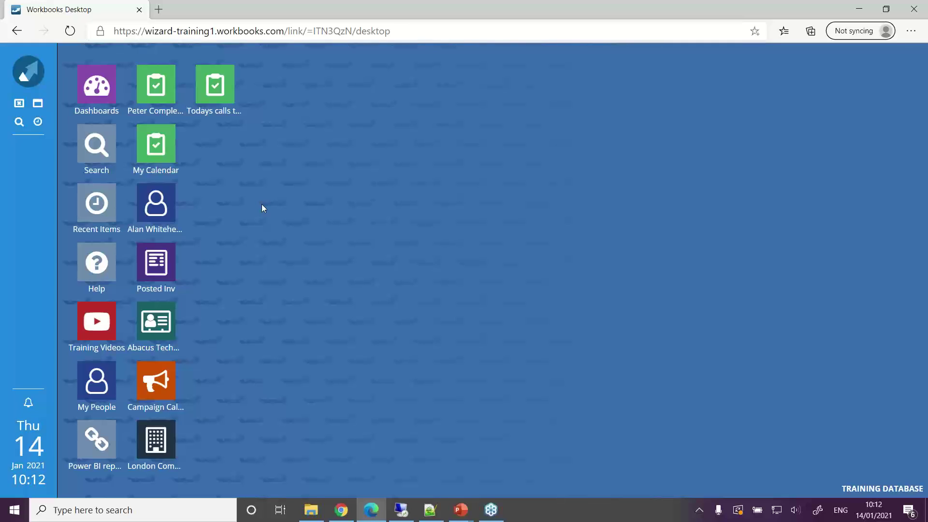
Open the opportunity "Big Deal for new machine" from the sales opportunities list
left_click(29, 71)
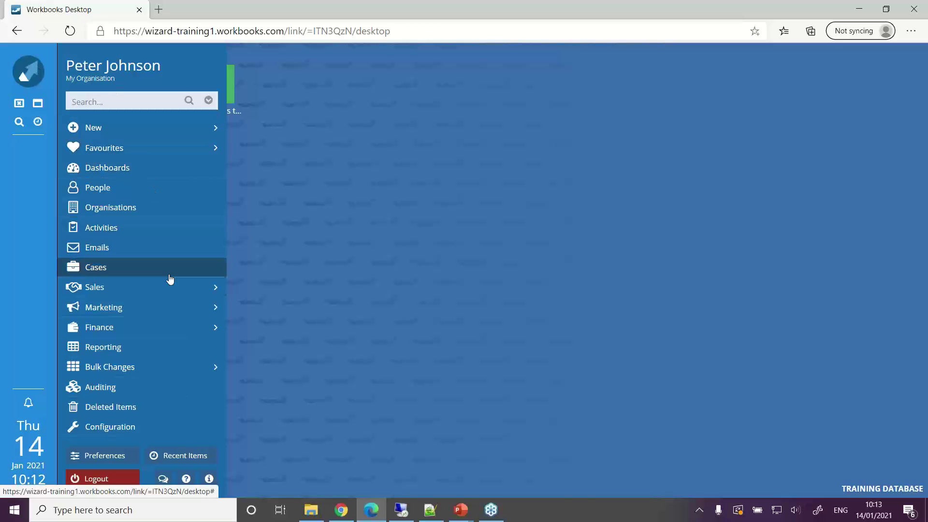
mouse_move(179, 293)
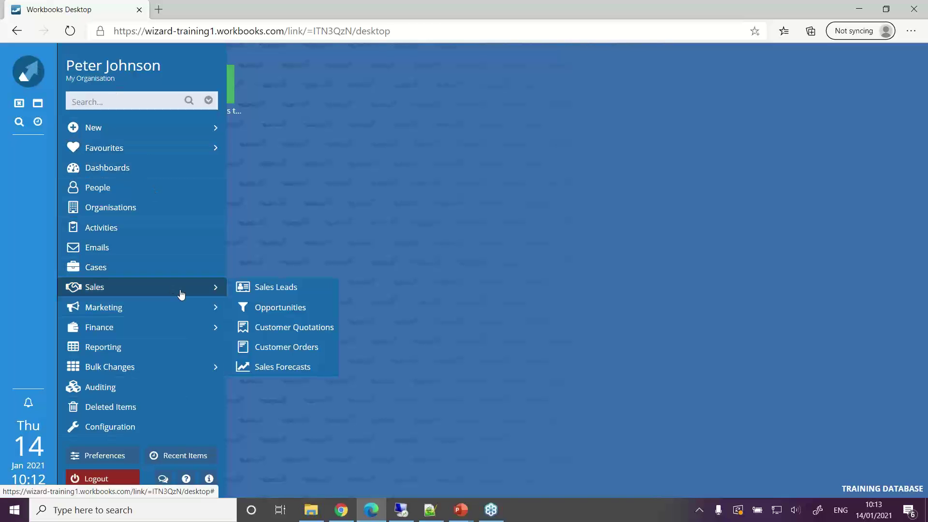
left_click(289, 313)
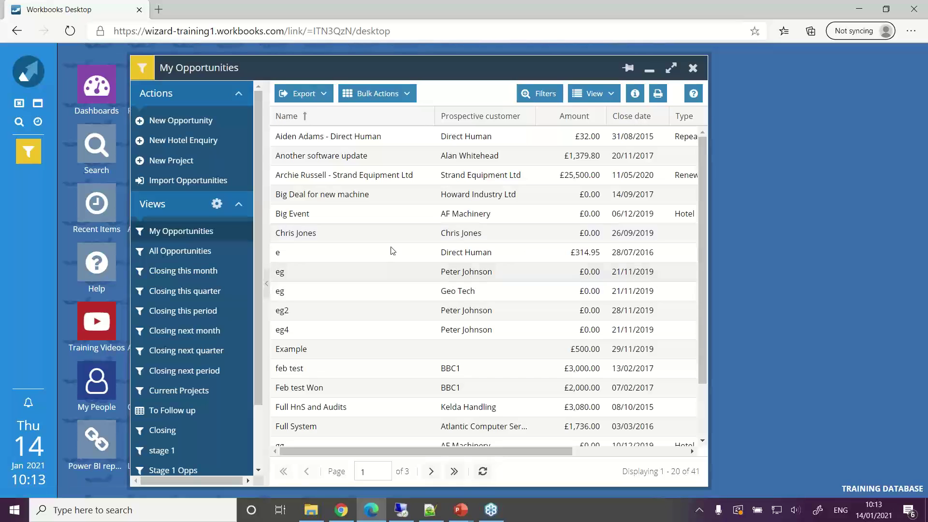
left_click(383, 194)
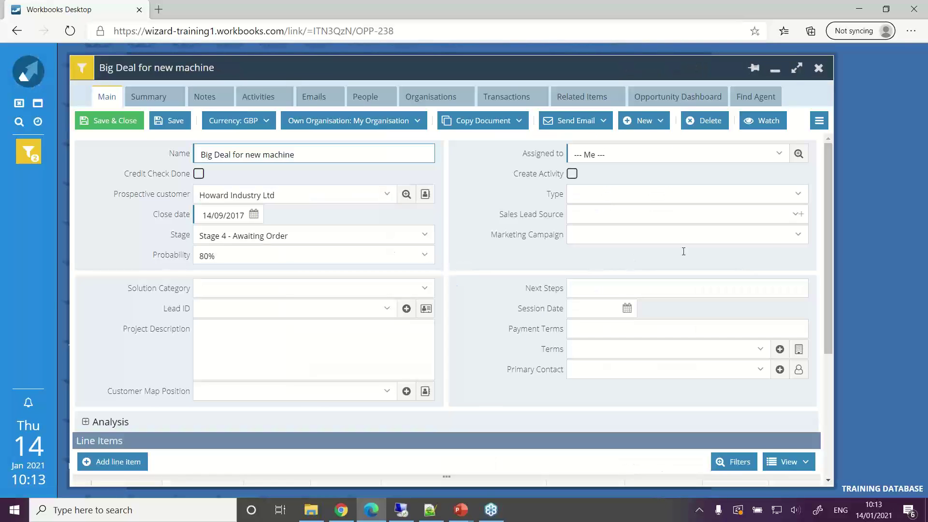
Expand the opportunity's Analysis section to check its accounting period, and close both the record and the opportunities list
left_click(86, 423)
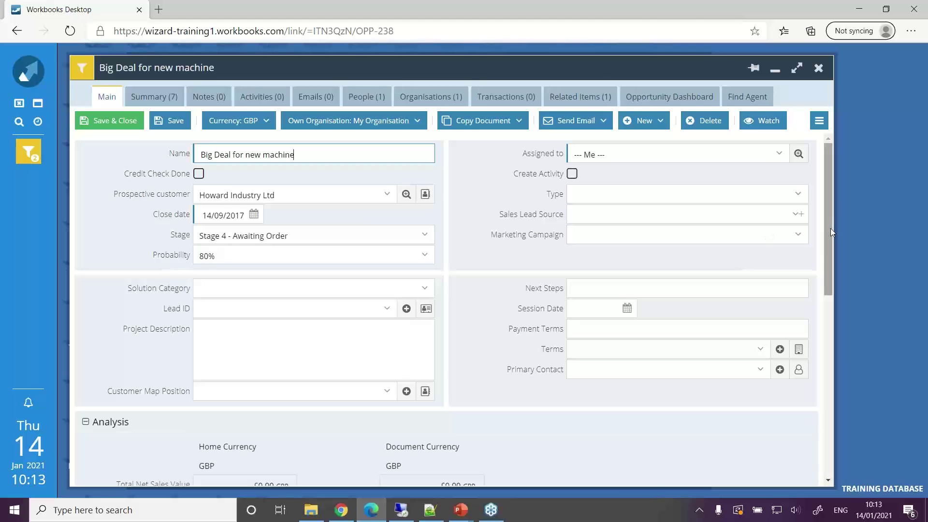
left_click_drag(830, 228, 828, 354)
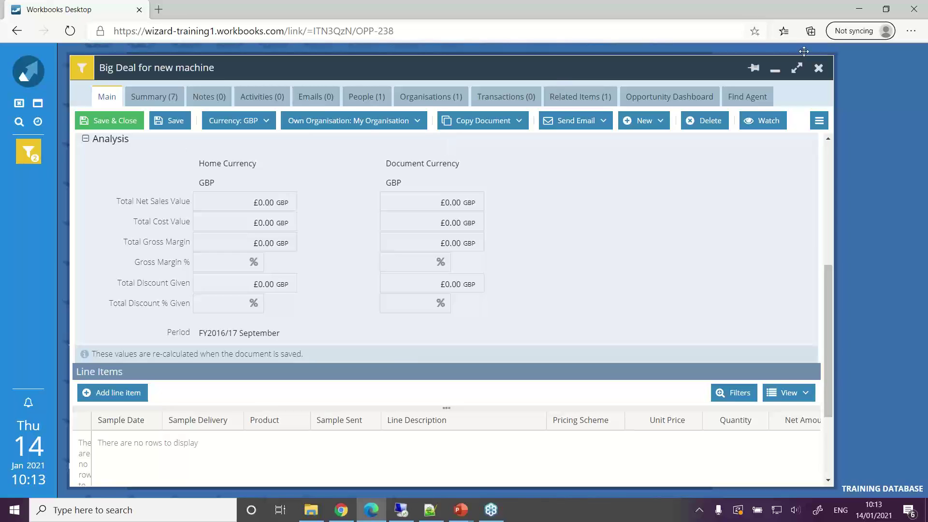
left_click(819, 69)
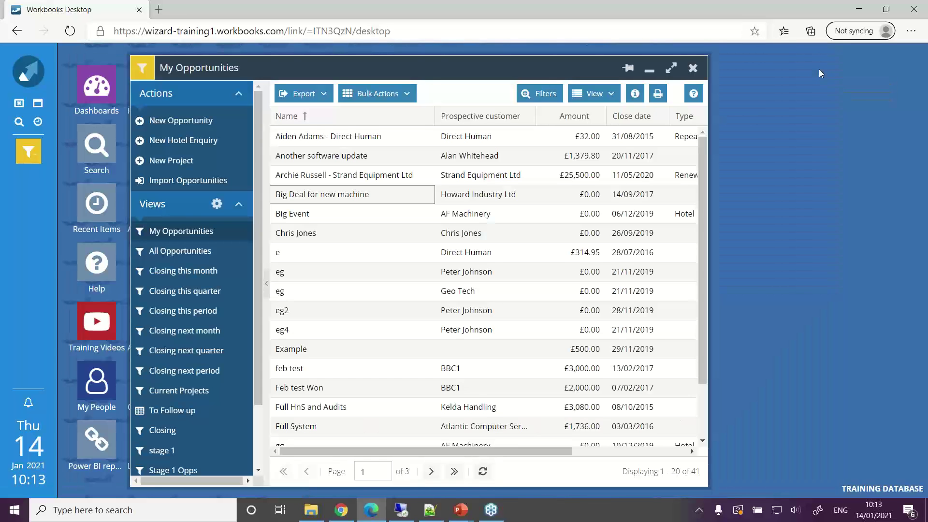
left_click(693, 68)
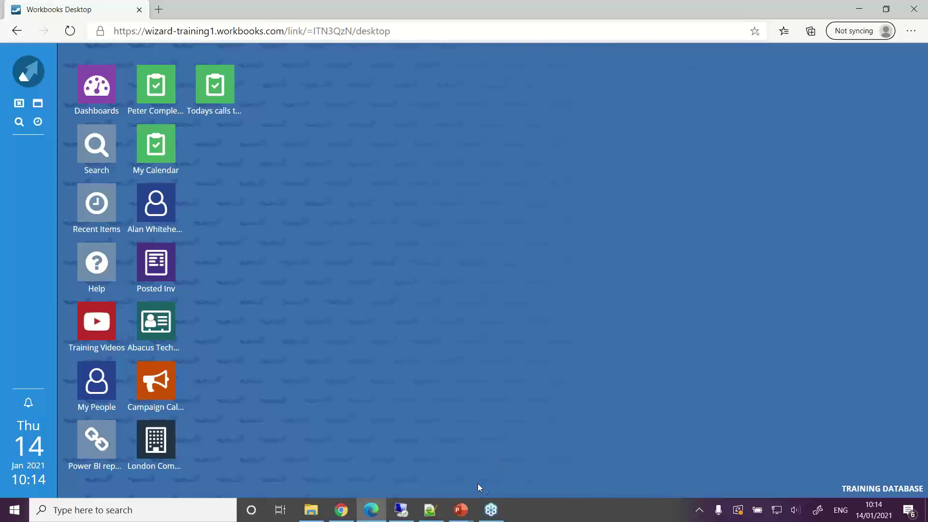
Switch to the PowerPoint slide show displaying the Questions slide
mouse_move(465, 508)
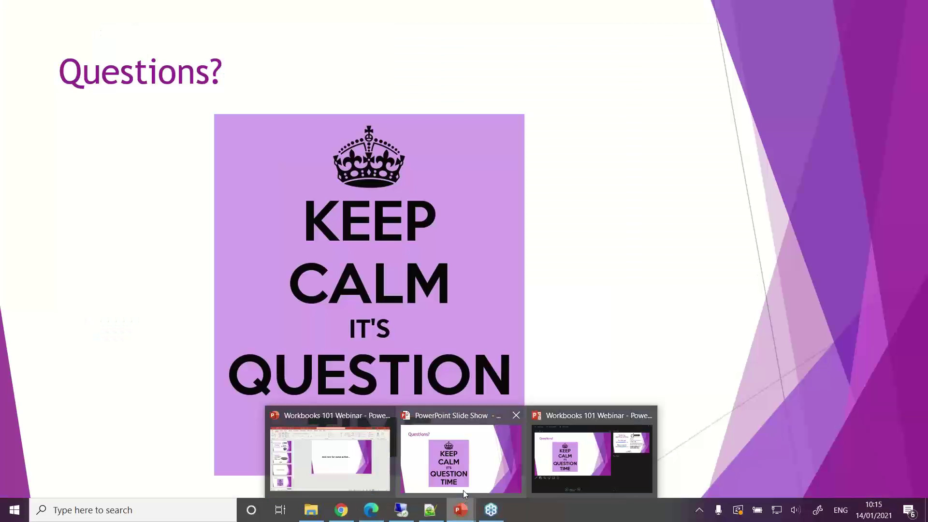
left_click(463, 490)
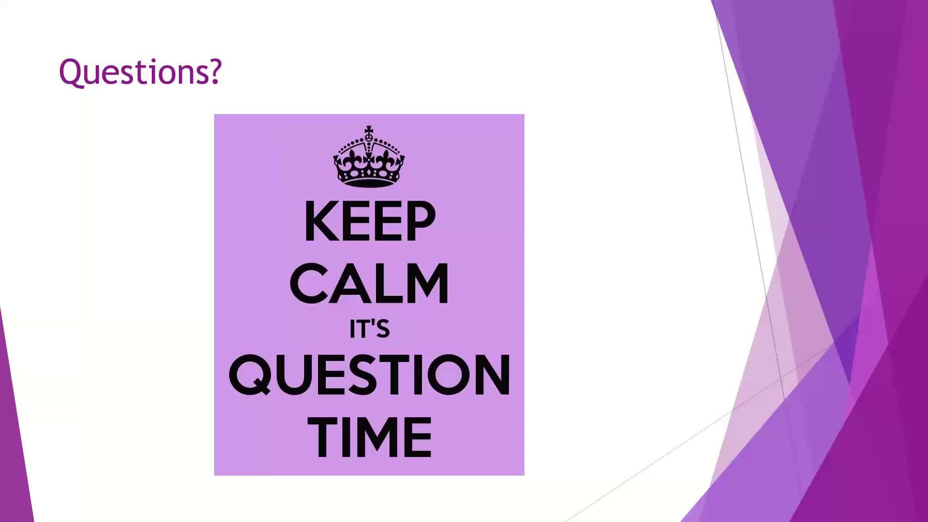